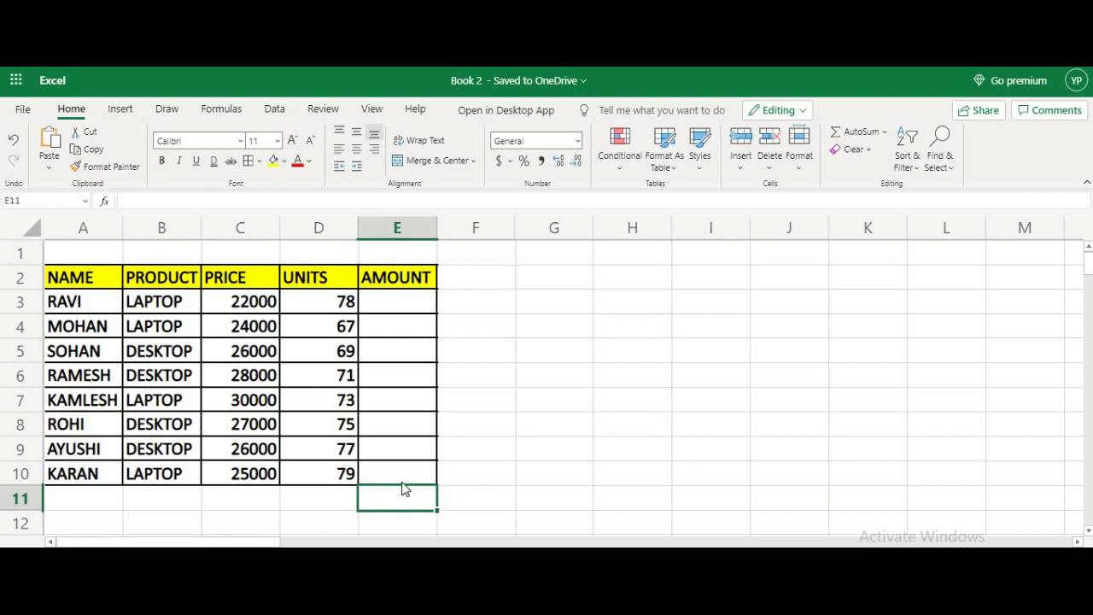
Enter the label TOTAL SALES in D11 and autofit column D to fit it
{"action": "left_click", "coordinate": [337, 499]}
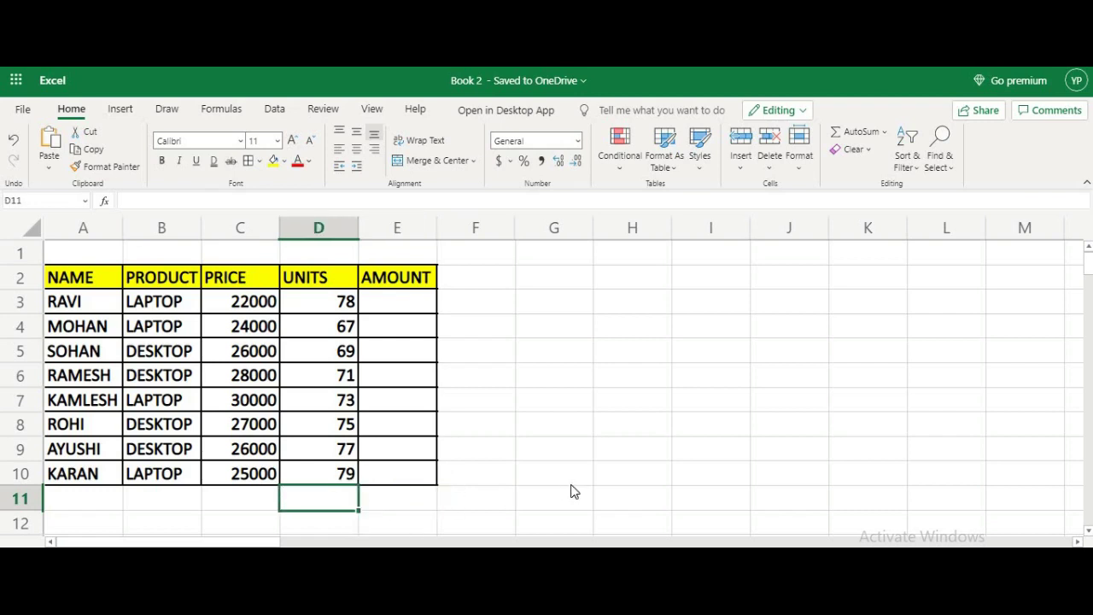
{"action": "type", "text": "TOTAL"}
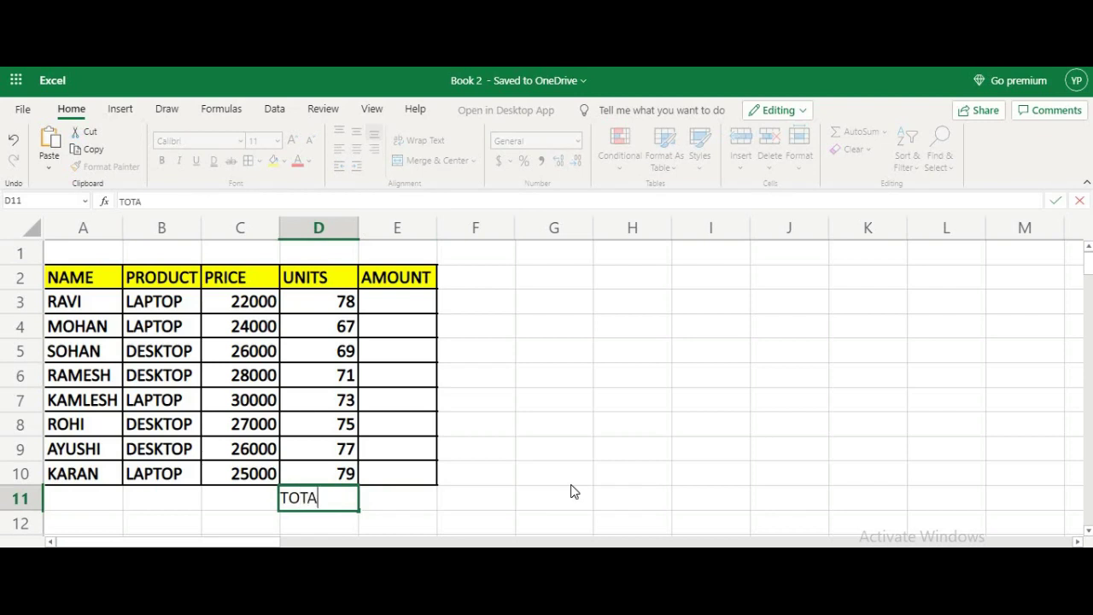
{"action": "type", "text": " SA"}
{"action": "type", "text": "LES"}
{"action": "left_click", "coordinate": [636, 474]}
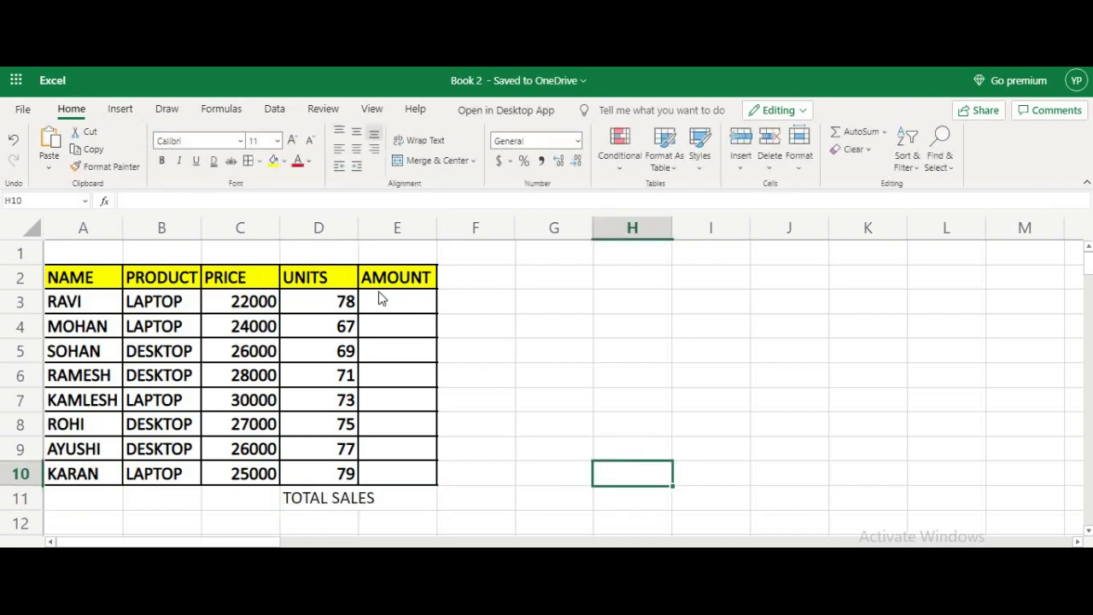
{"action": "left_click", "coordinate": [305, 504]}
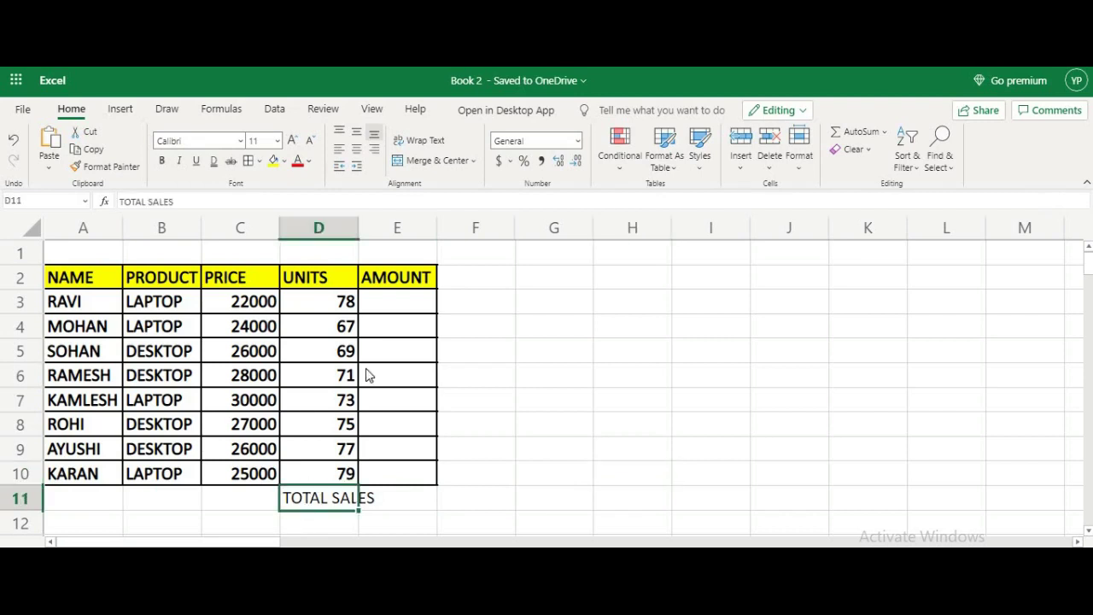
{"action": "double_click", "coordinate": [355, 224]}
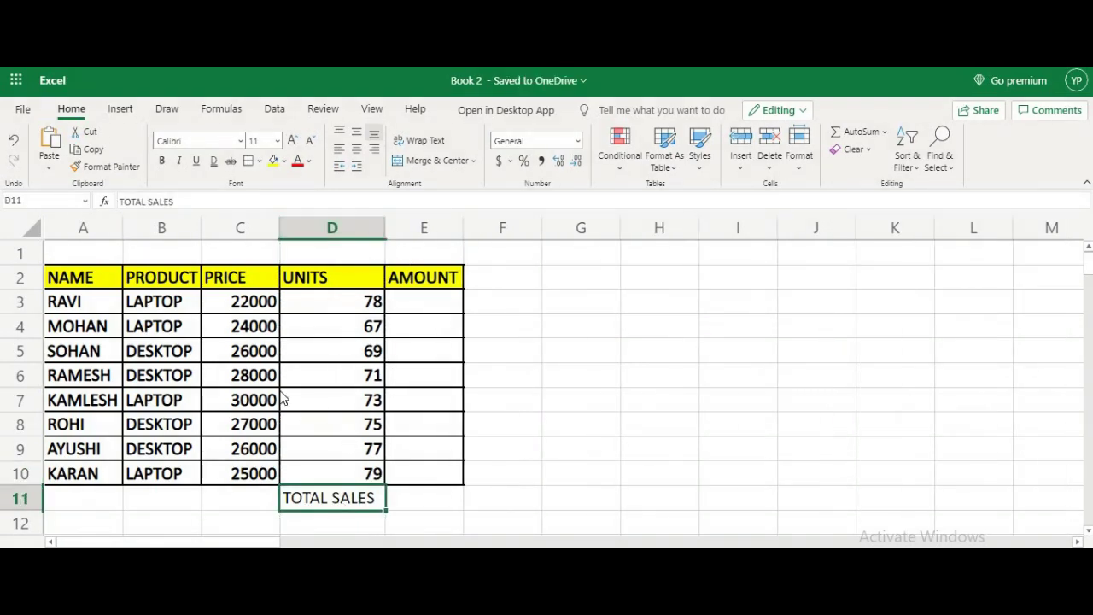
Copy the bold yellow header formatting onto the TOTAL SALES cell
{"action": "left_click", "coordinate": [145, 284]}
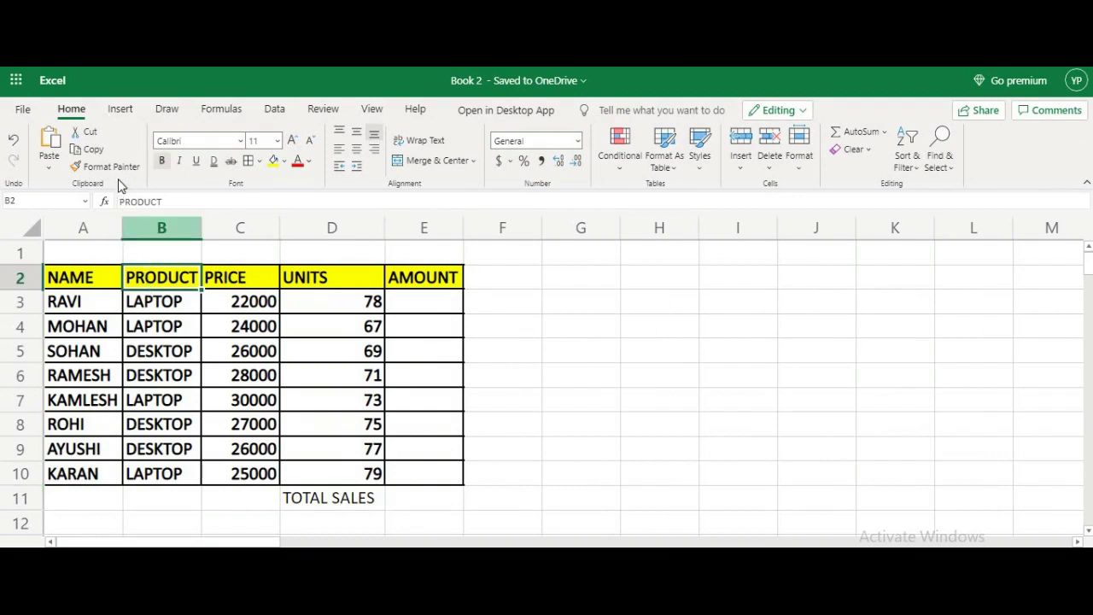
{"action": "key", "text": "ctrl+c"}
{"action": "left_click", "coordinate": [316, 485]}
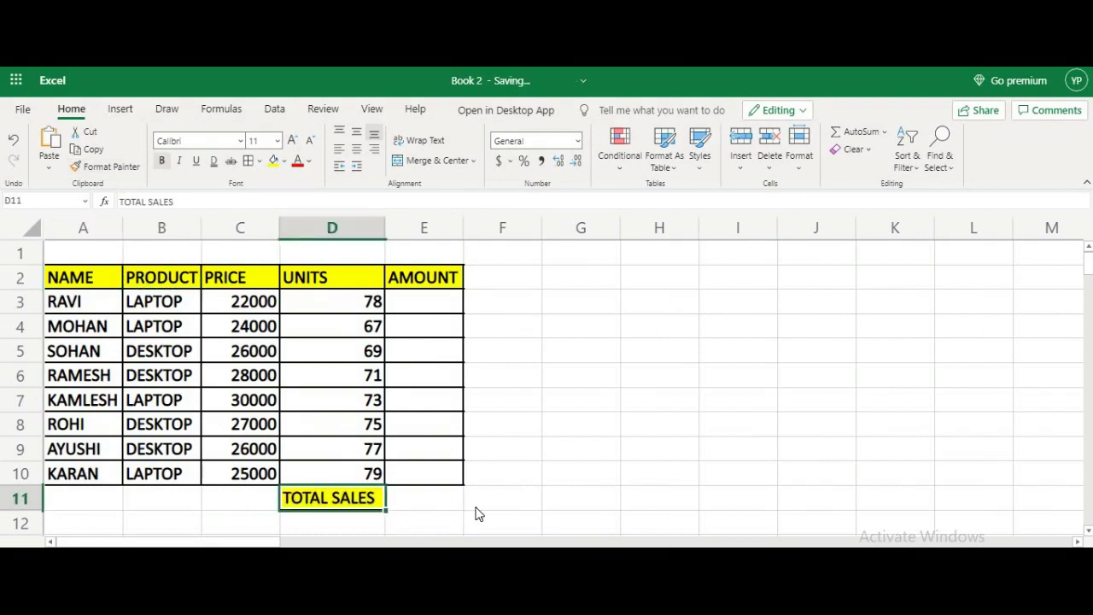
{"action": "left_click", "coordinate": [442, 505]}
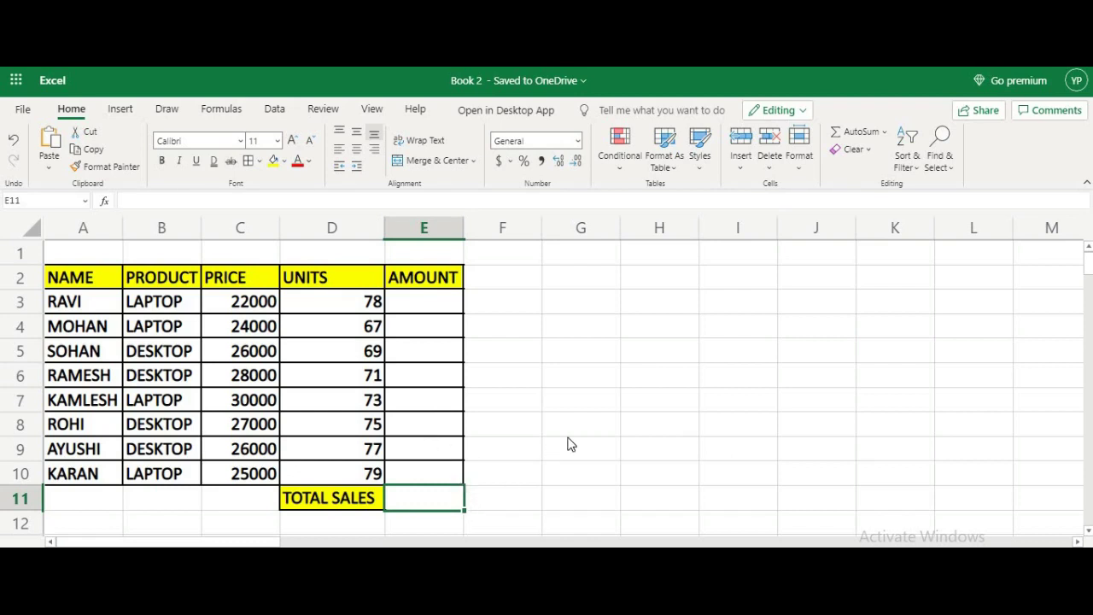
Enter =SUMPRODUCT(C3:C10,D3:D10) in E11 to total sales as 15298000
{"action": "type", "text": "="}
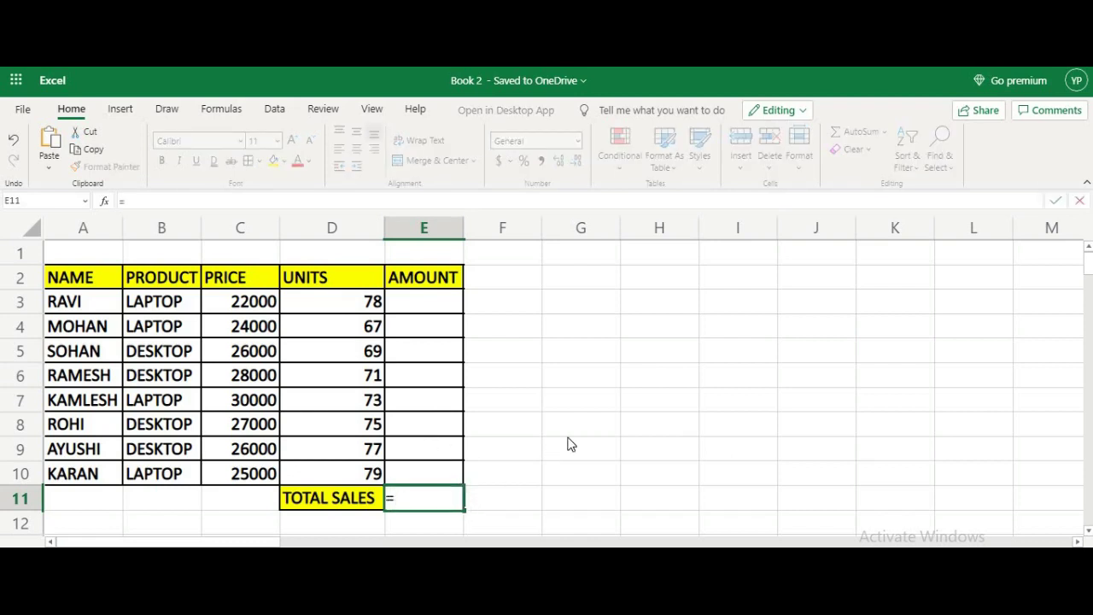
{"action": "type", "text": "SUMPRODUCT"}
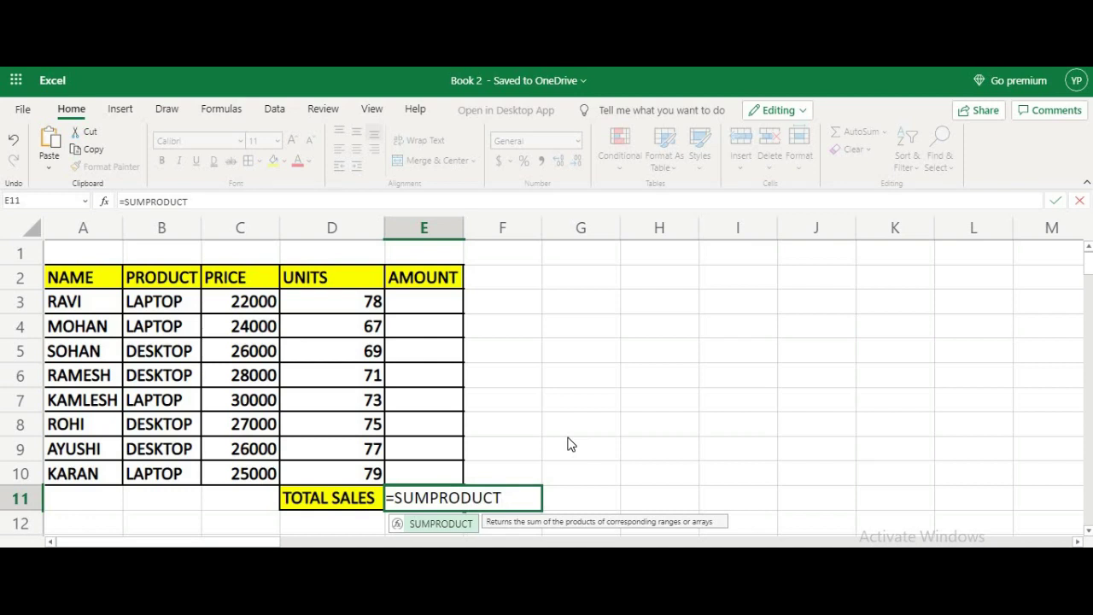
{"action": "type", "text": "("}
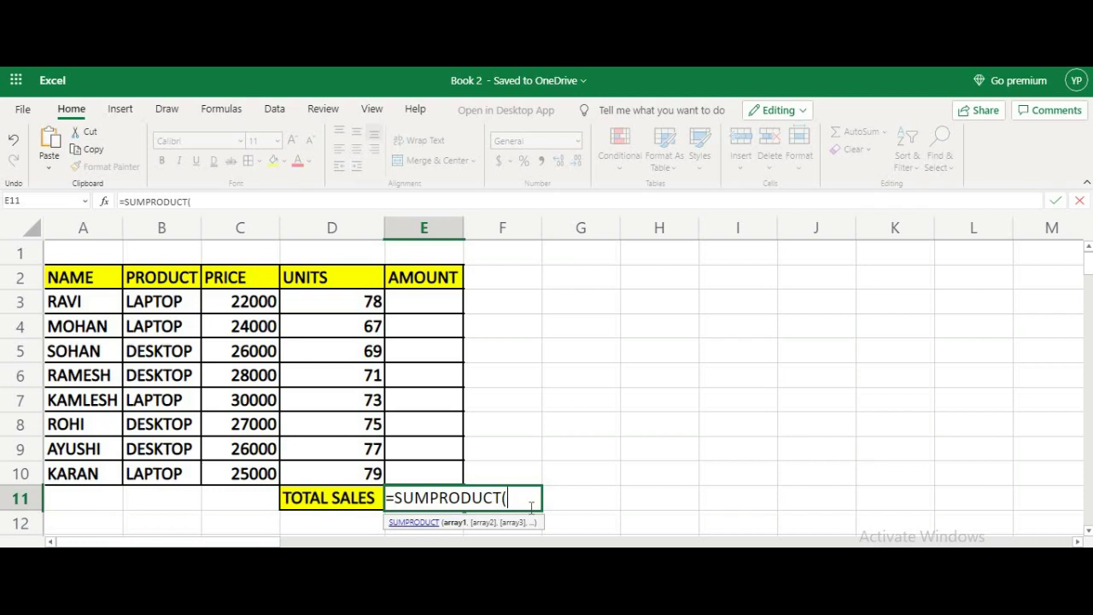
{"action": "left_click_drag", "start_coordinate": [256, 309], "coordinate": [254, 476]}
{"action": "type", "text": ","}
{"action": "left_click_drag", "start_coordinate": [346, 305], "coordinate": [337, 475]}
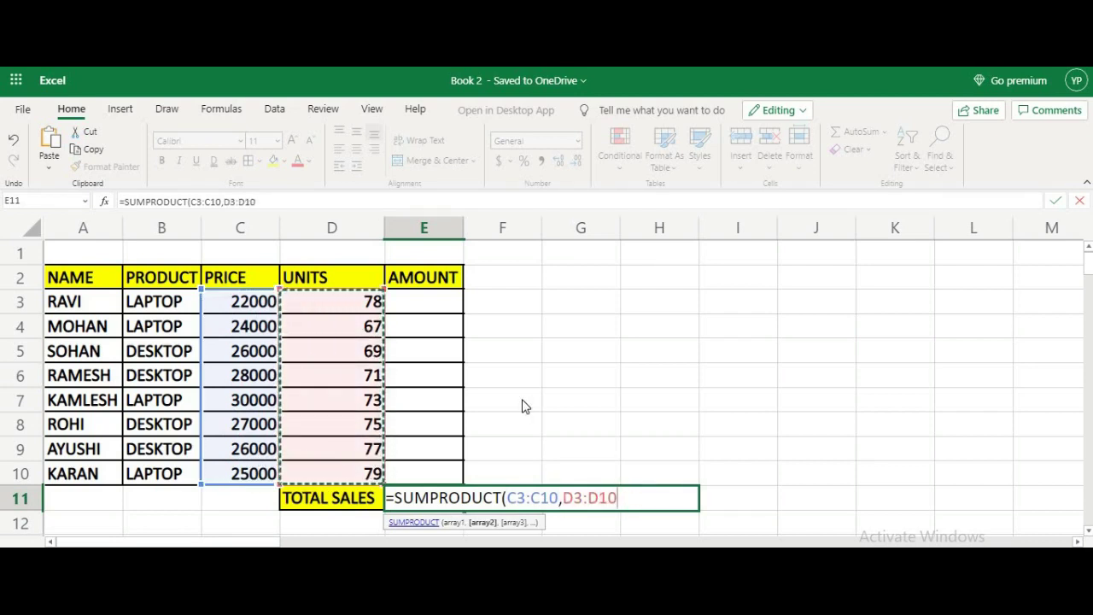
{"action": "type", "text": ")"}
{"action": "key", "text": "Return"}
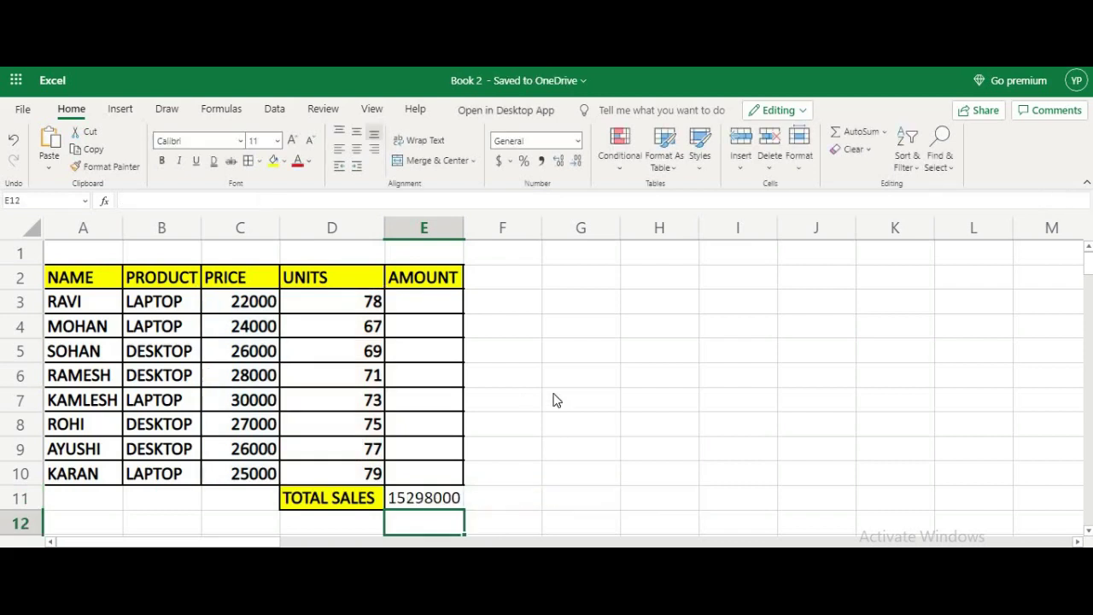
Enter =C3*D3 in E3 to compute the first amount, 1716000
{"action": "left_click", "coordinate": [458, 500]}
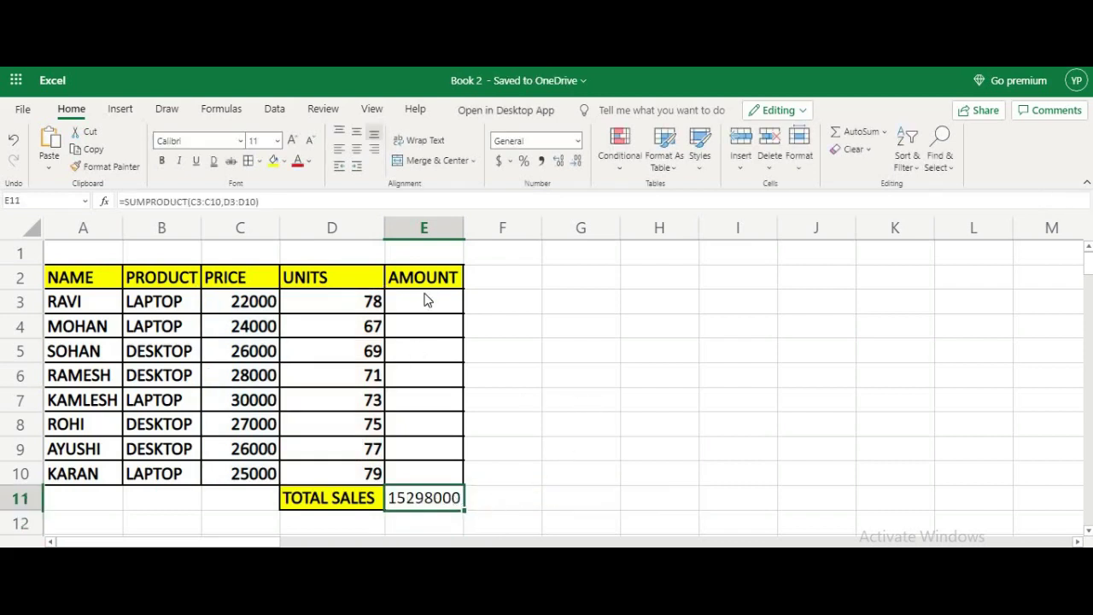
{"action": "left_click", "coordinate": [432, 308]}
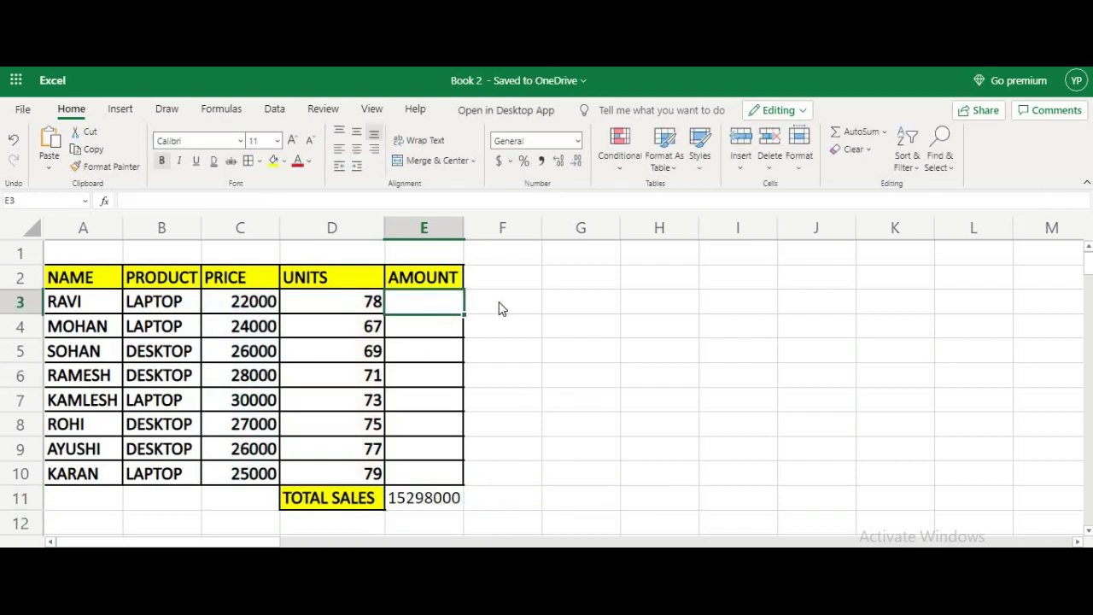
{"action": "type", "text": "="}
{"action": "left_click", "coordinate": [252, 301]}
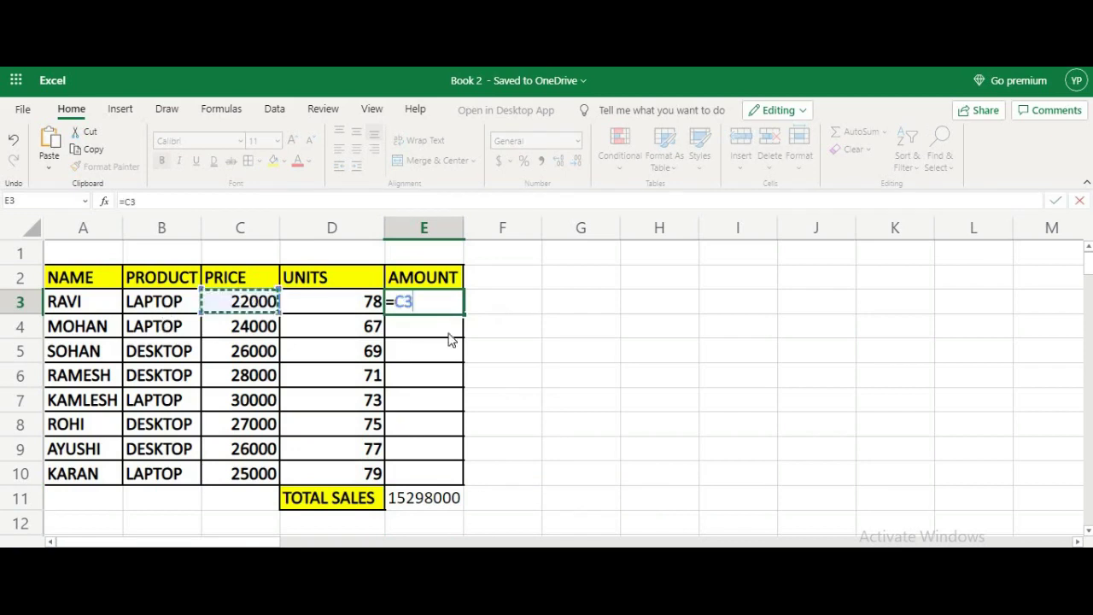
{"action": "type", "text": "*"}
{"action": "left_click", "coordinate": [333, 301]}
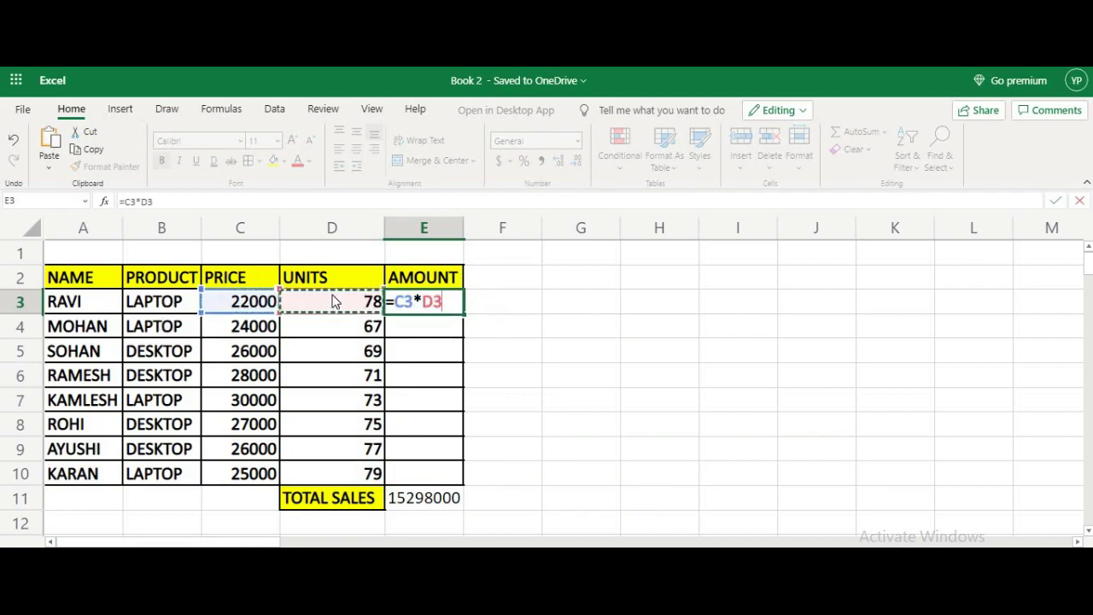
{"action": "key", "text": "Return"}
Fill the amount formula from E3 down through E10
{"action": "left_click", "coordinate": [448, 310]}
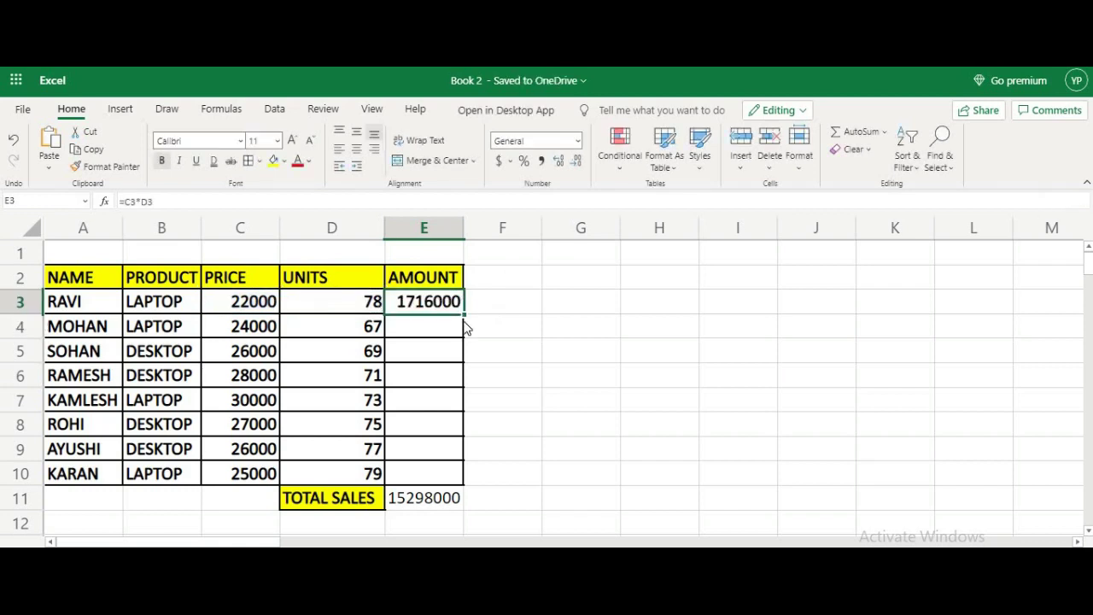
{"action": "left_click_drag", "start_coordinate": [464, 315], "coordinate": [431, 474]}
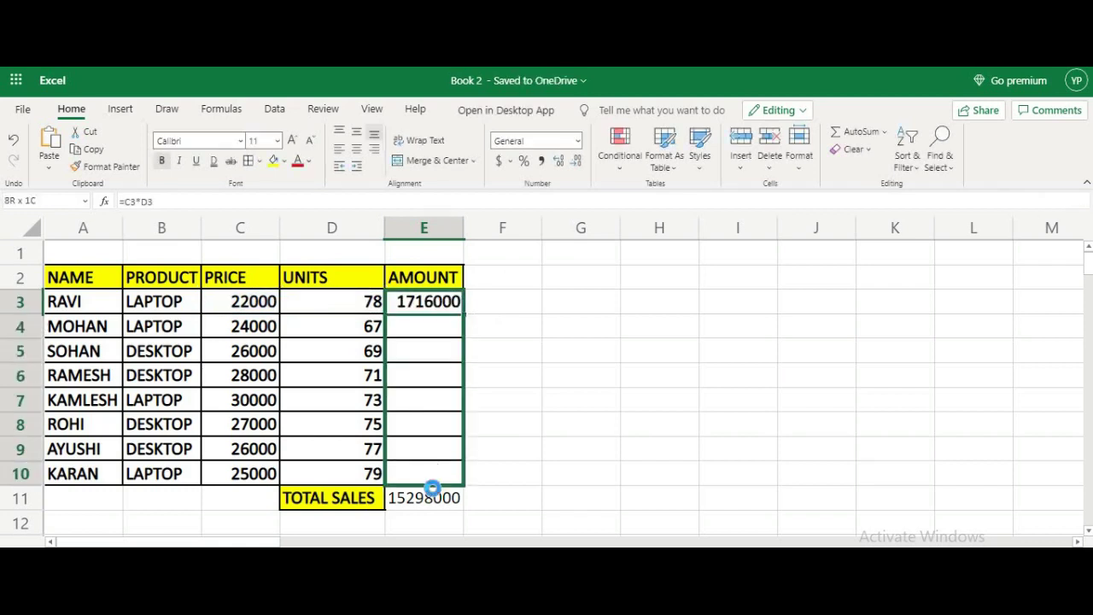
{"action": "left_click", "coordinate": [433, 522]}
Enter =SUM(E3:E10) in E12 and compare its 15298000 with E11's SUMPRODUCT total
{"action": "type", "text": "=SUM("}
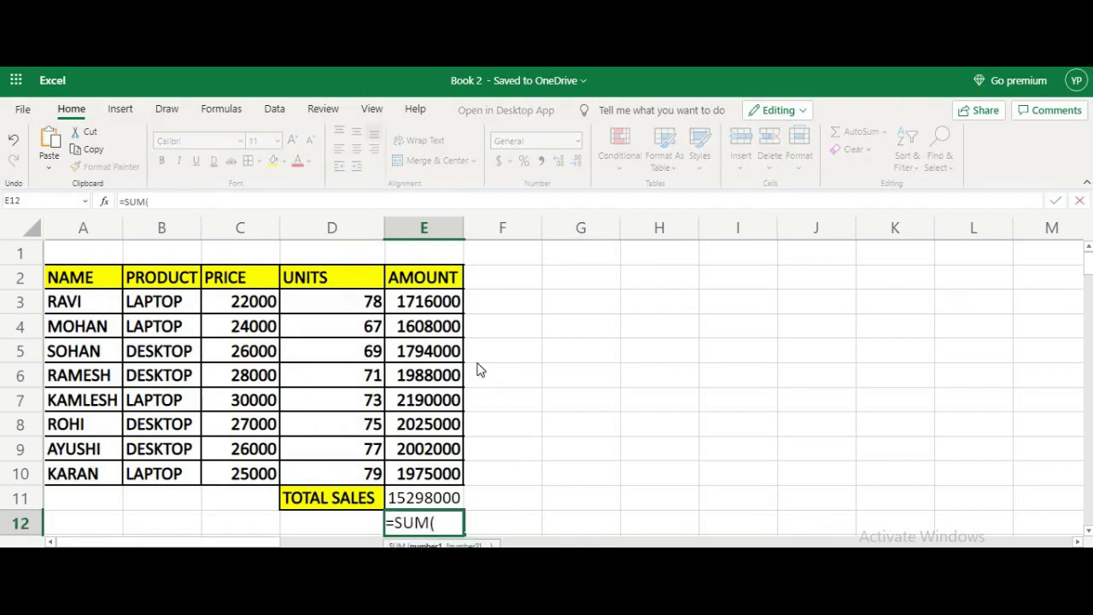
{"action": "left_click_drag", "start_coordinate": [448, 306], "coordinate": [446, 328]}
{"action": "left_click_drag", "start_coordinate": [437, 436], "coordinate": [456, 483]}
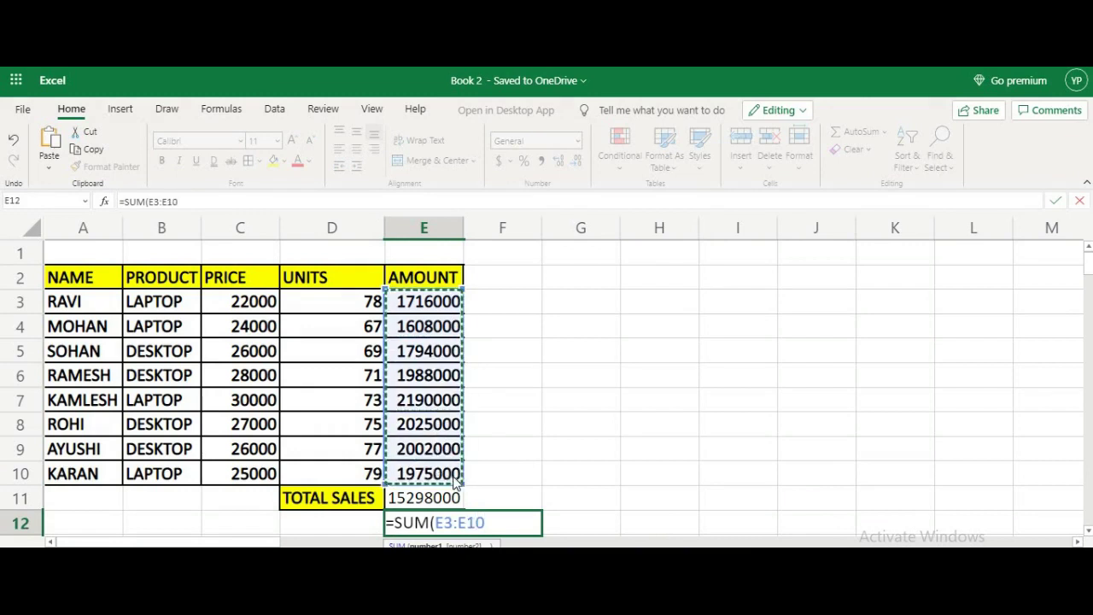
{"action": "type", "text": ")"}
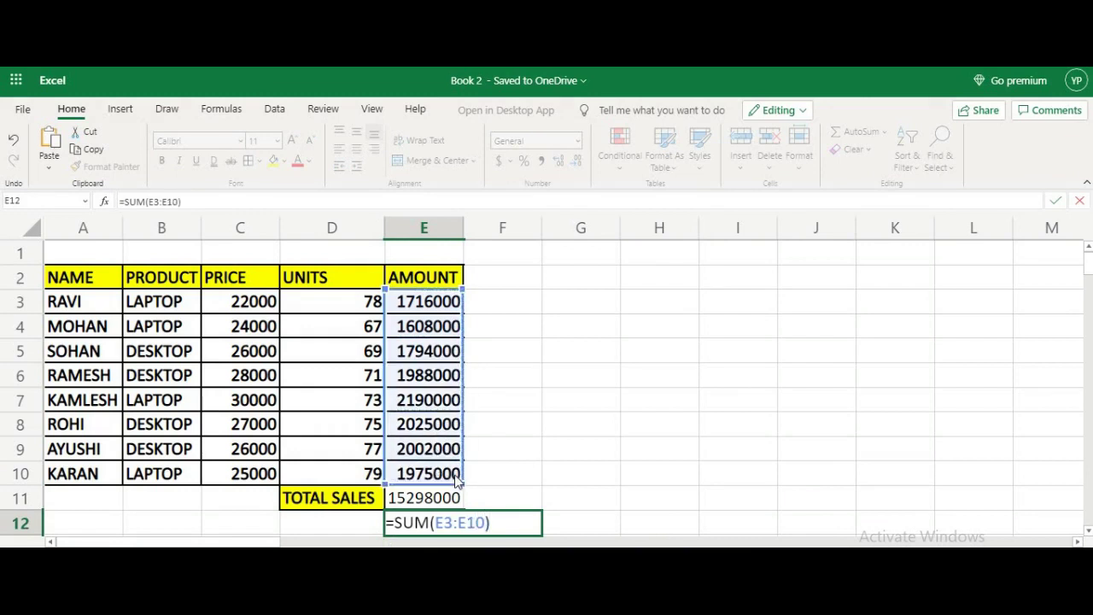
{"action": "key", "text": "Return"}
{"action": "left_click", "coordinate": [433, 481]}
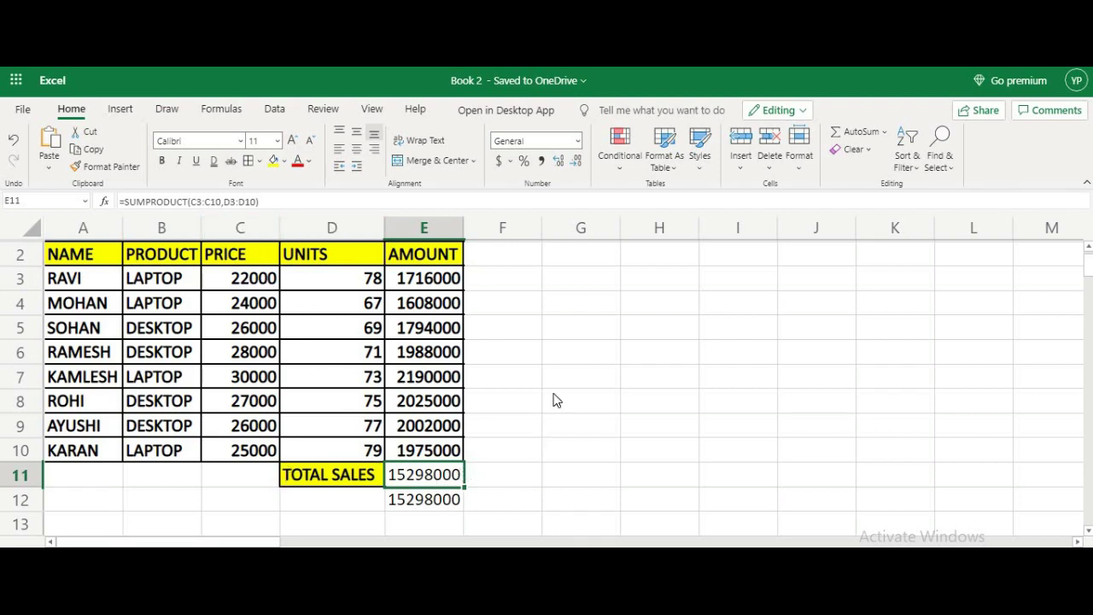
Copy LAPTOP from B3 into H3 and give it the yellow bold header style
{"action": "left_click", "coordinate": [667, 287]}
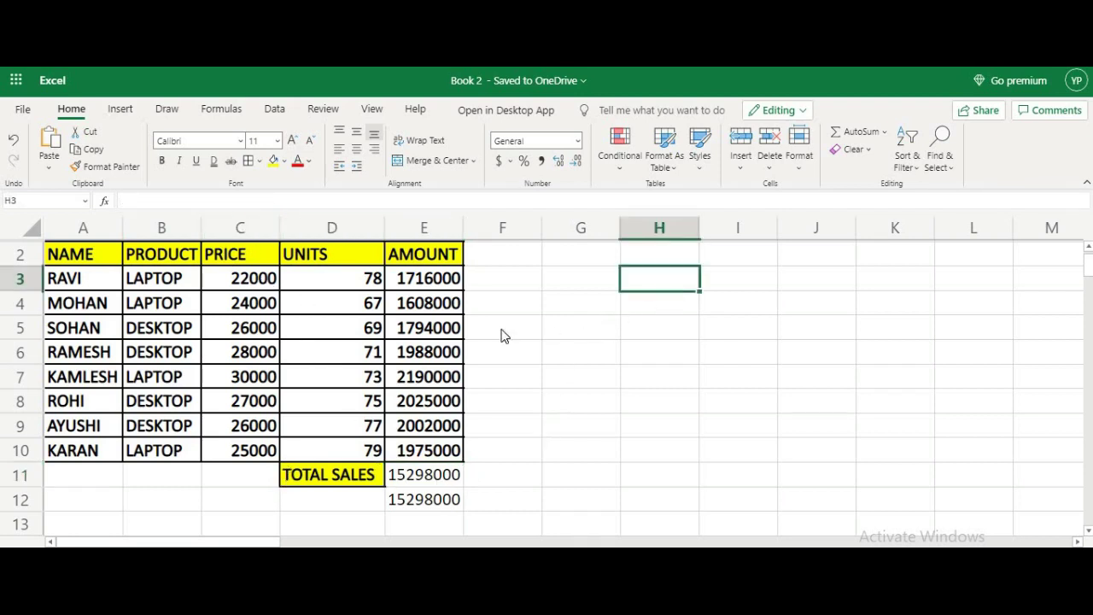
{"action": "left_click", "coordinate": [183, 288]}
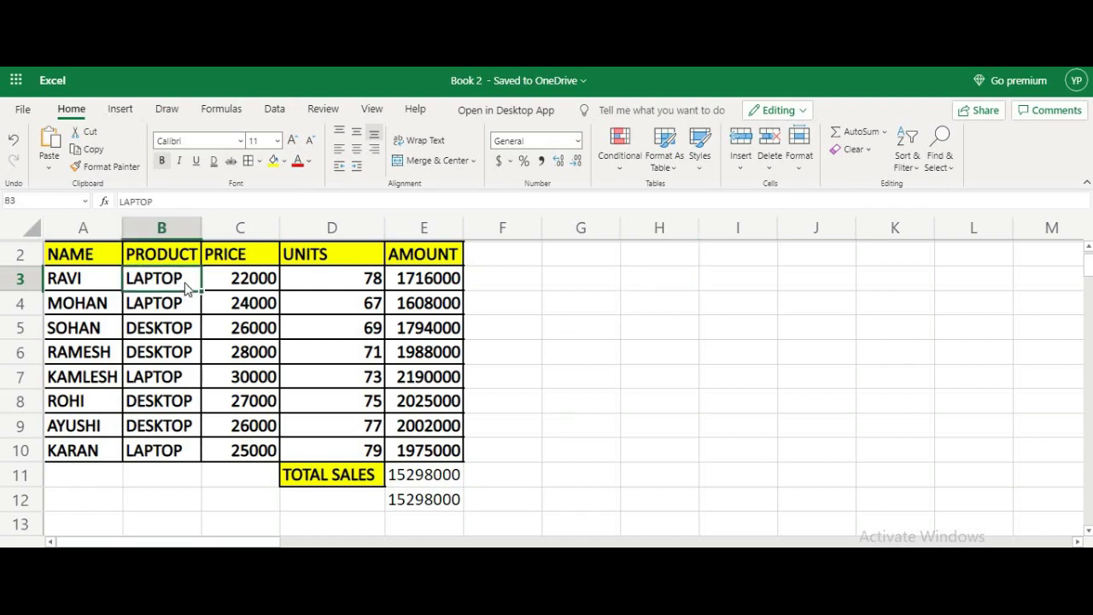
{"action": "key", "text": "ctrl+c"}
{"action": "left_click", "coordinate": [652, 284]}
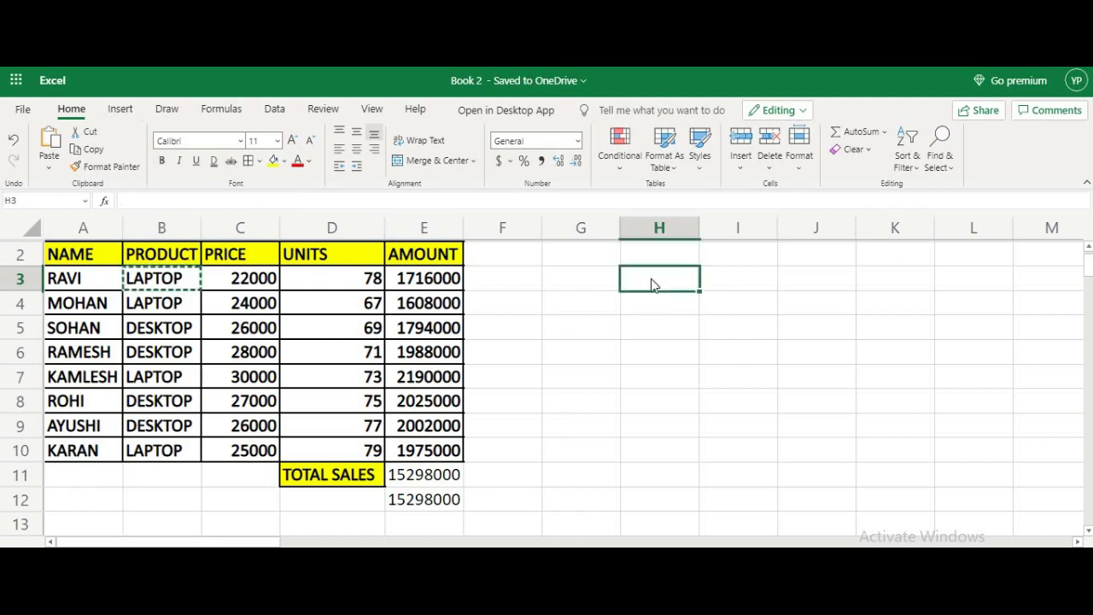
{"action": "key", "text": "ctrl+v"}
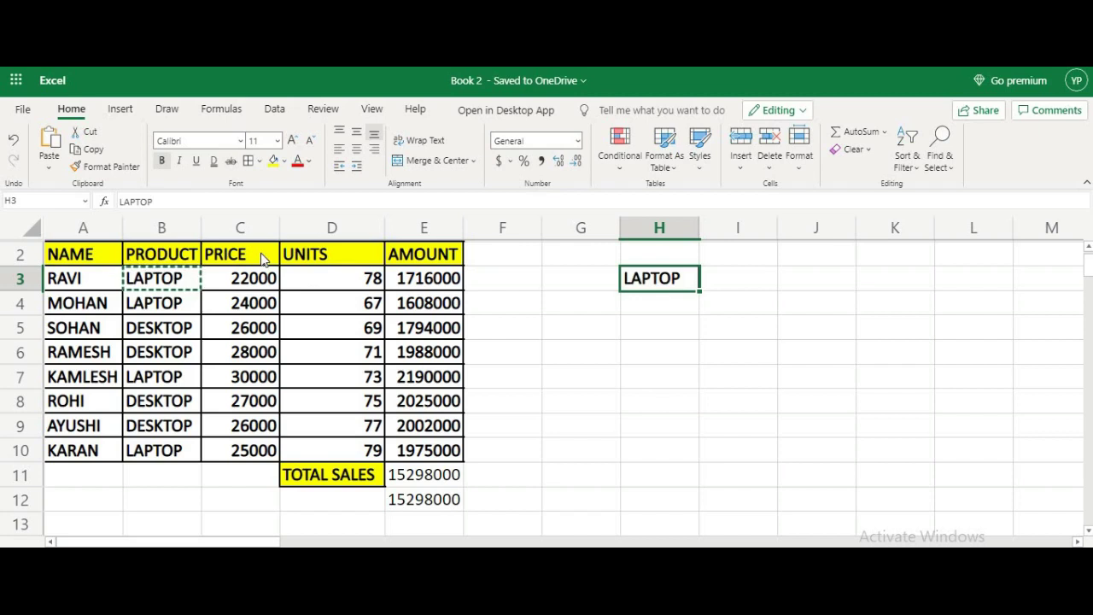
{"action": "left_click", "coordinate": [256, 255]}
{"action": "key", "text": "ctrl+c"}
{"action": "left_click", "coordinate": [653, 279]}
{"action": "left_click", "coordinate": [653, 278]}
Enter UNITS in G4 and apply the same yellow bold header style
{"action": "left_click", "coordinate": [599, 300]}
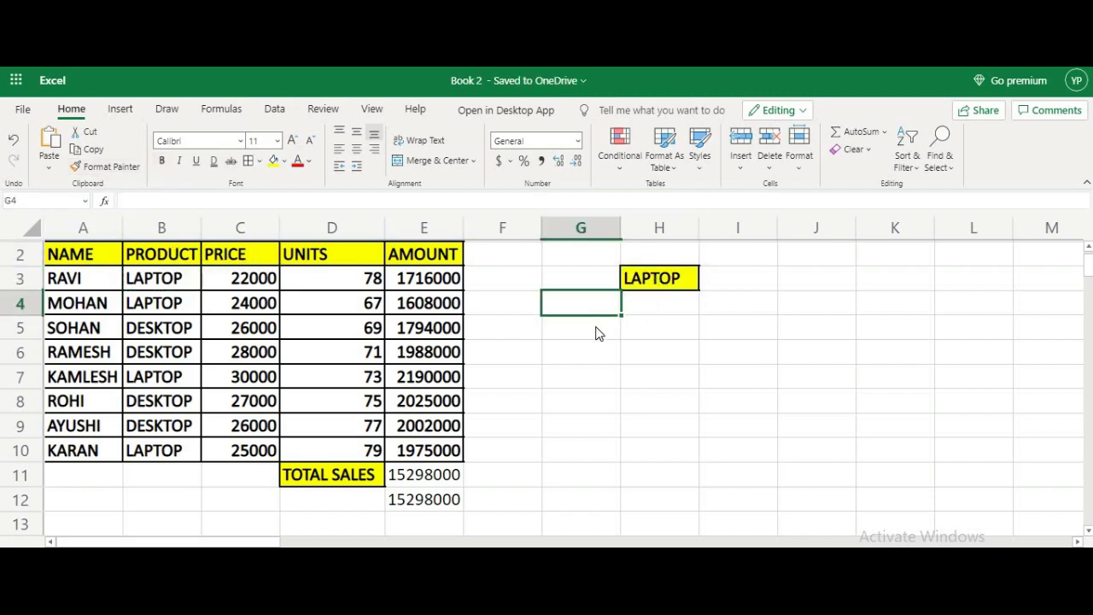
{"action": "type", "text": "UNITS"}
{"action": "left_click", "coordinate": [590, 361]}
{"action": "key", "text": "Up"}
{"action": "key", "text": "Up"}
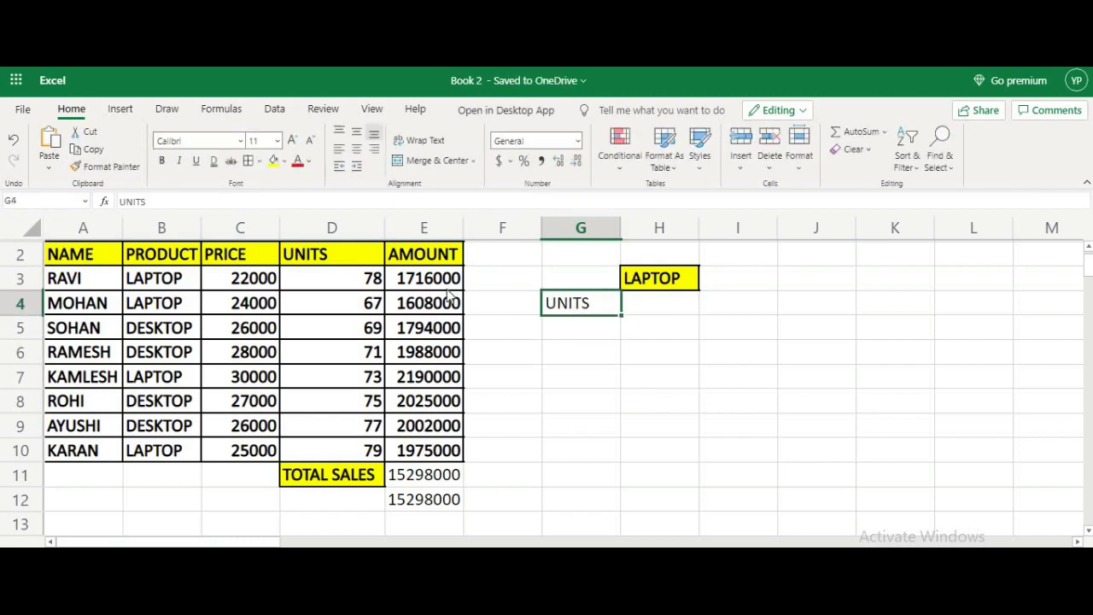
{"action": "left_click", "coordinate": [225, 254]}
{"action": "left_click", "coordinate": [102, 167]}
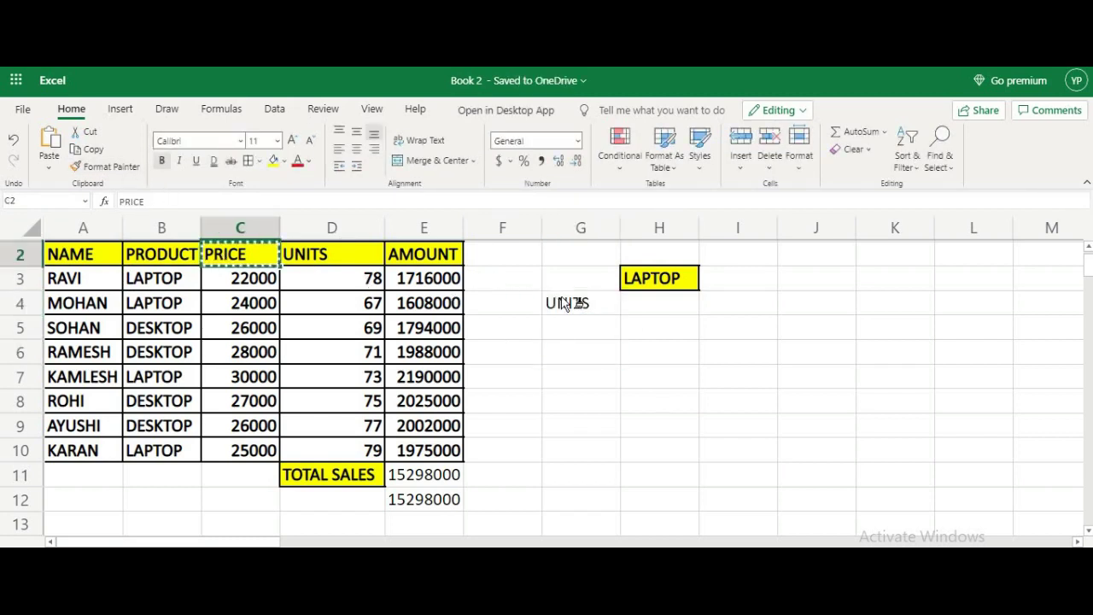
{"action": "left_click", "coordinate": [559, 306]}
{"action": "left_click", "coordinate": [671, 310]}
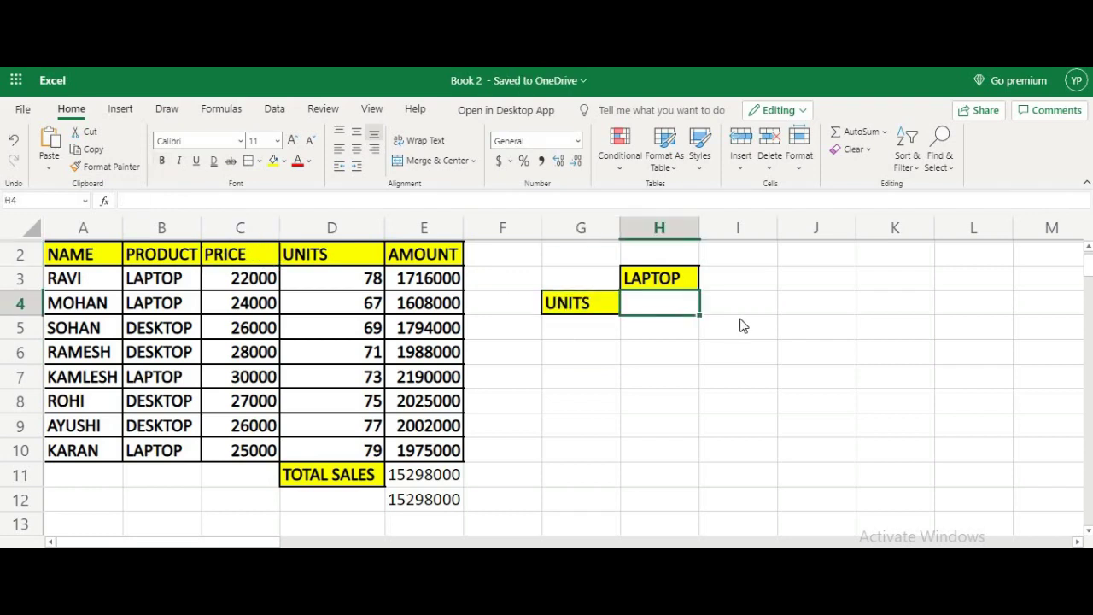
Start a SUMPRODUCT in H4 with the condition (B3:B10=H3)
{"action": "type", "text": "=SUM"}
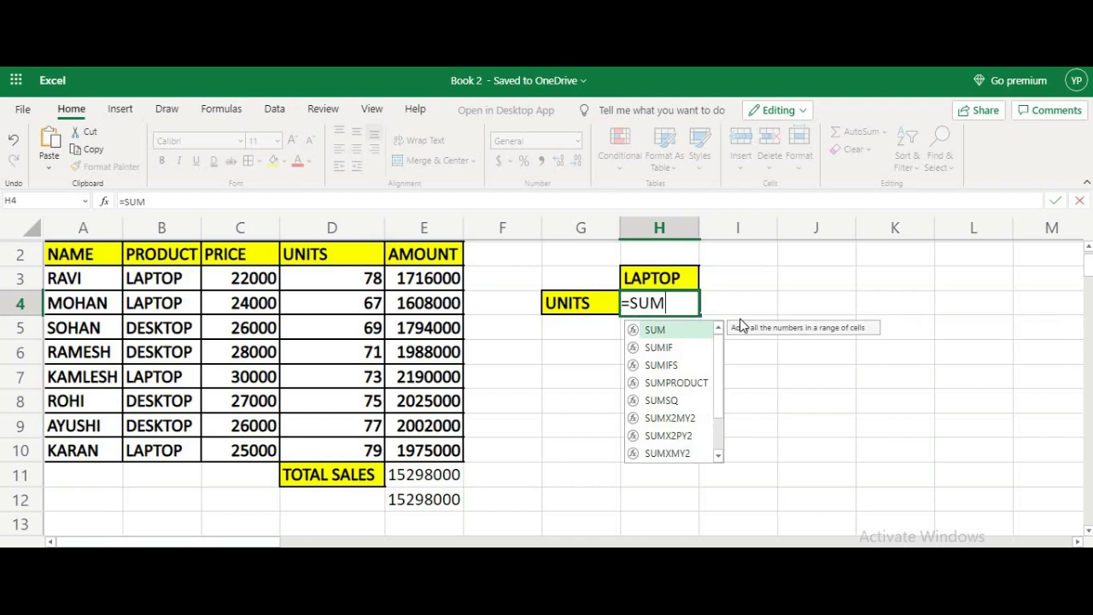
{"action": "type", "text": "PRODUCT"}
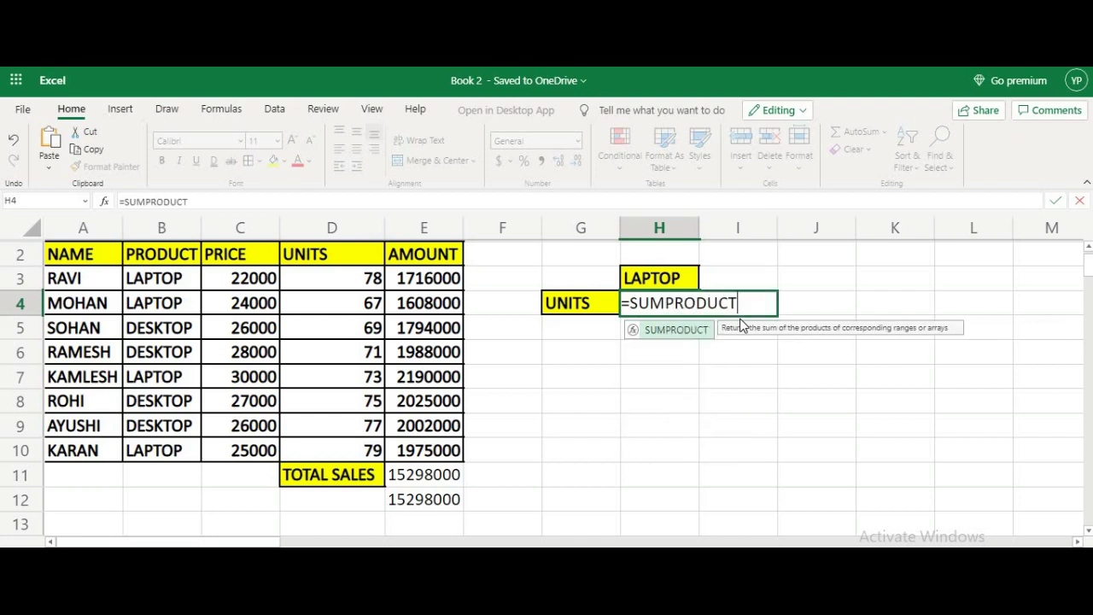
{"action": "type", "text": "("}
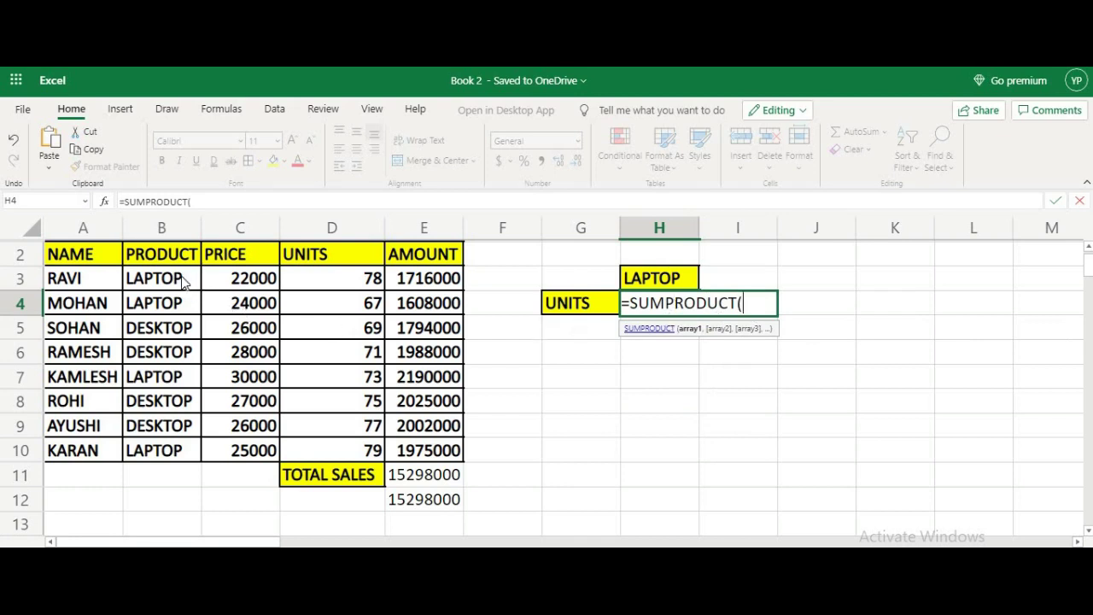
{"action": "left_click_drag", "start_coordinate": [183, 283], "coordinate": [171, 450]}
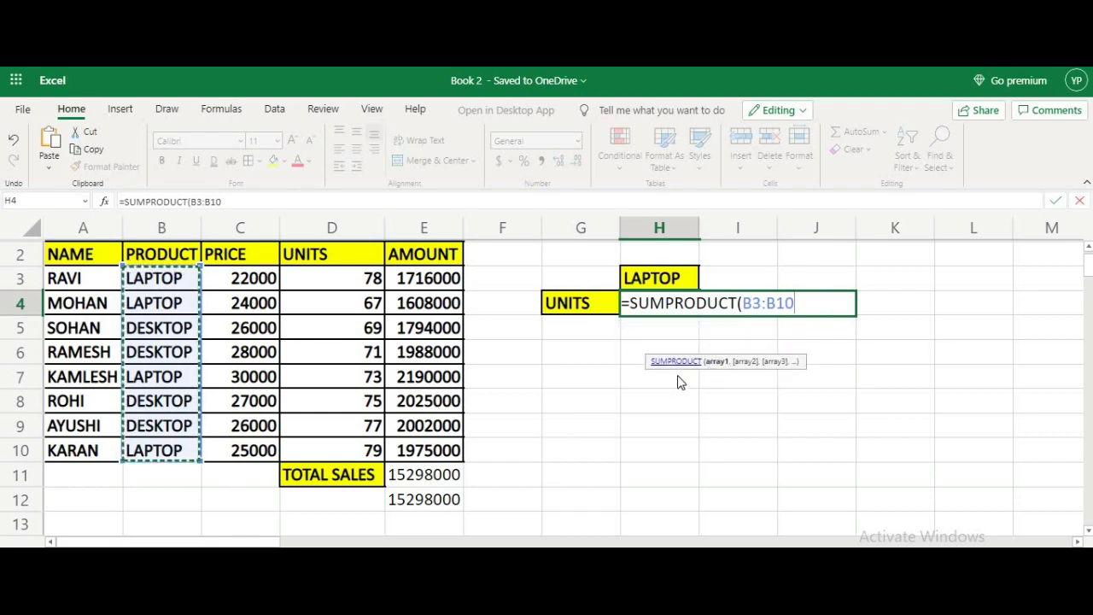
{"action": "type", "text": "="}
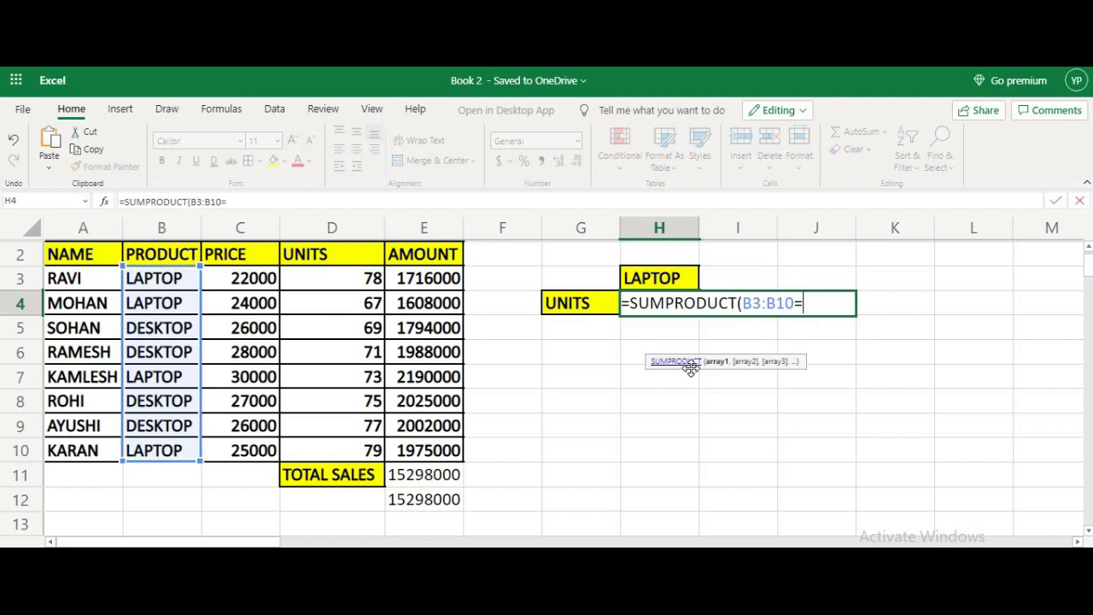
{"action": "left_click", "coordinate": [681, 287]}
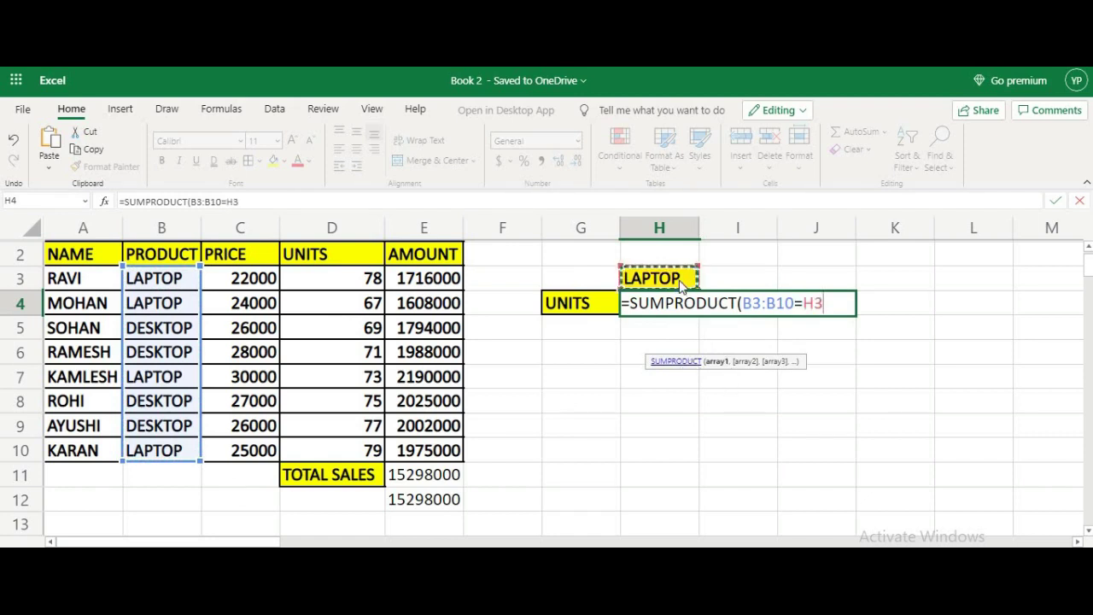
{"action": "left_click", "coordinate": [744, 302]}
{"action": "type", "text": "("}
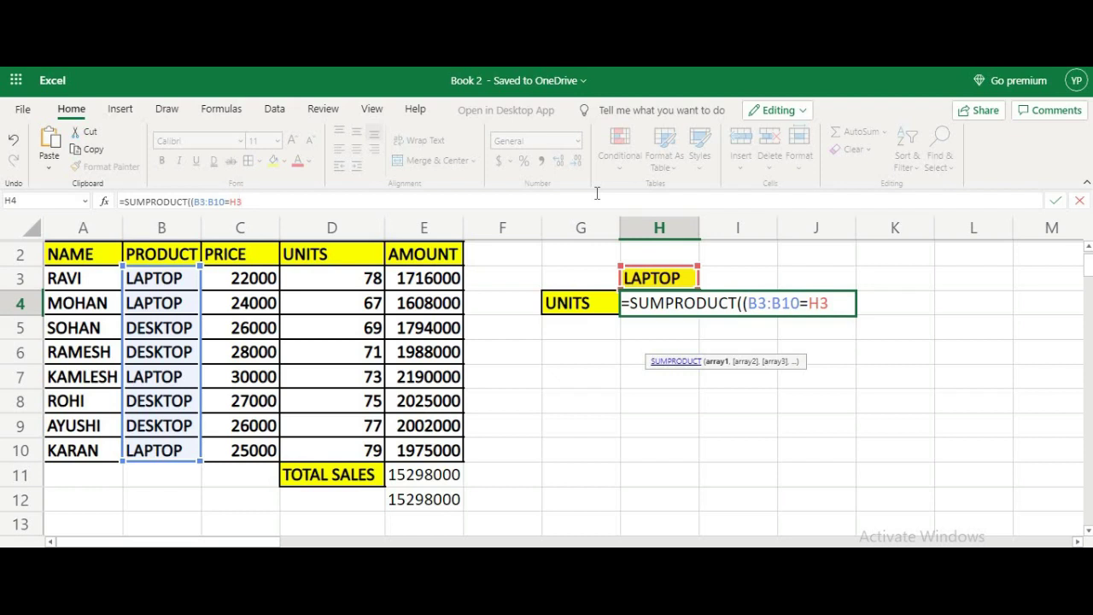
{"action": "type", "text": ")"}
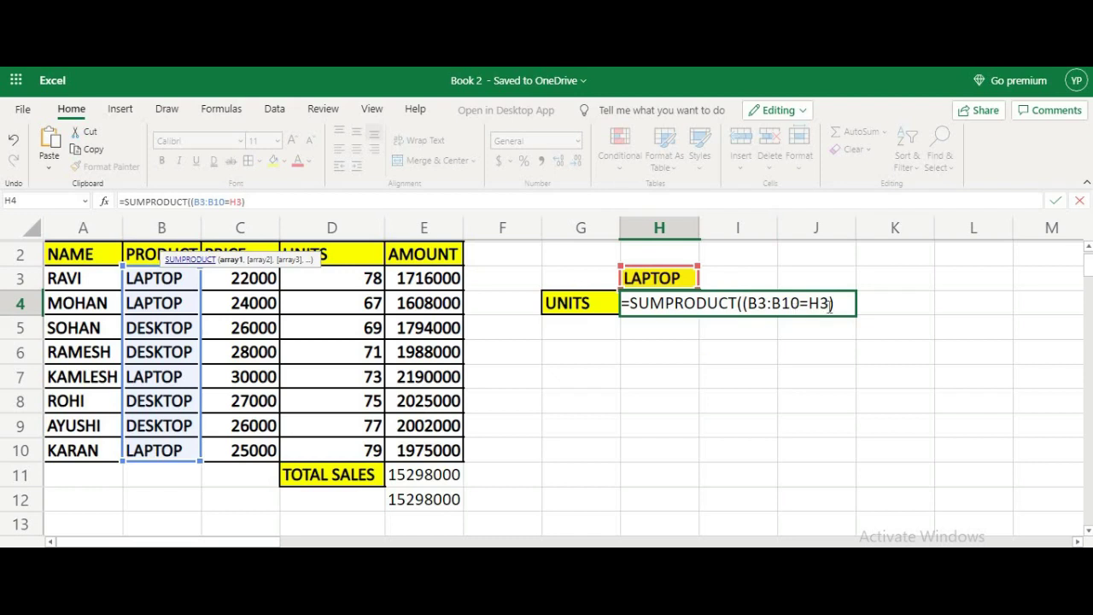
{"action": "left_click", "coordinate": [838, 306]}
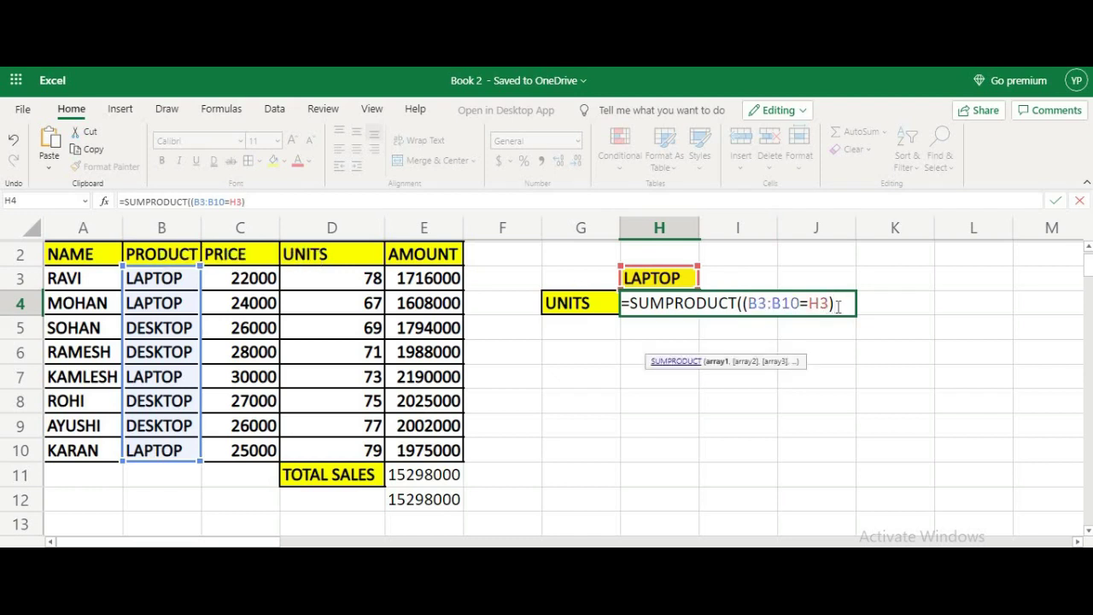
Add D3:D10 as the second argument and commit the formula, which shows 0
{"action": "type", "text": ","}
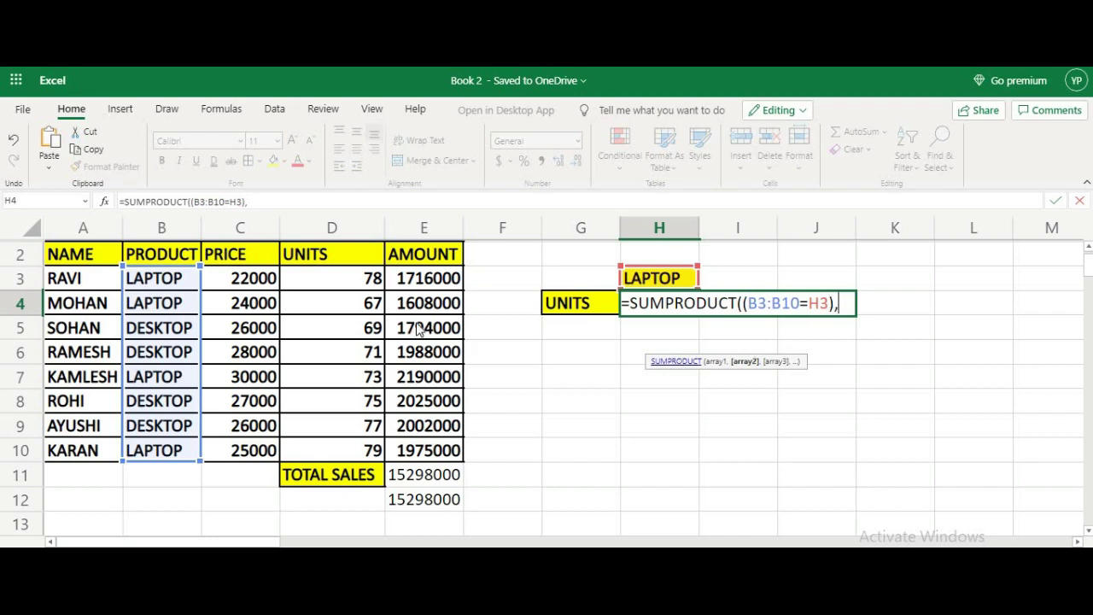
{"action": "left_click", "coordinate": [349, 278]}
{"action": "left_click_drag", "start_coordinate": [343, 318], "coordinate": [346, 453]}
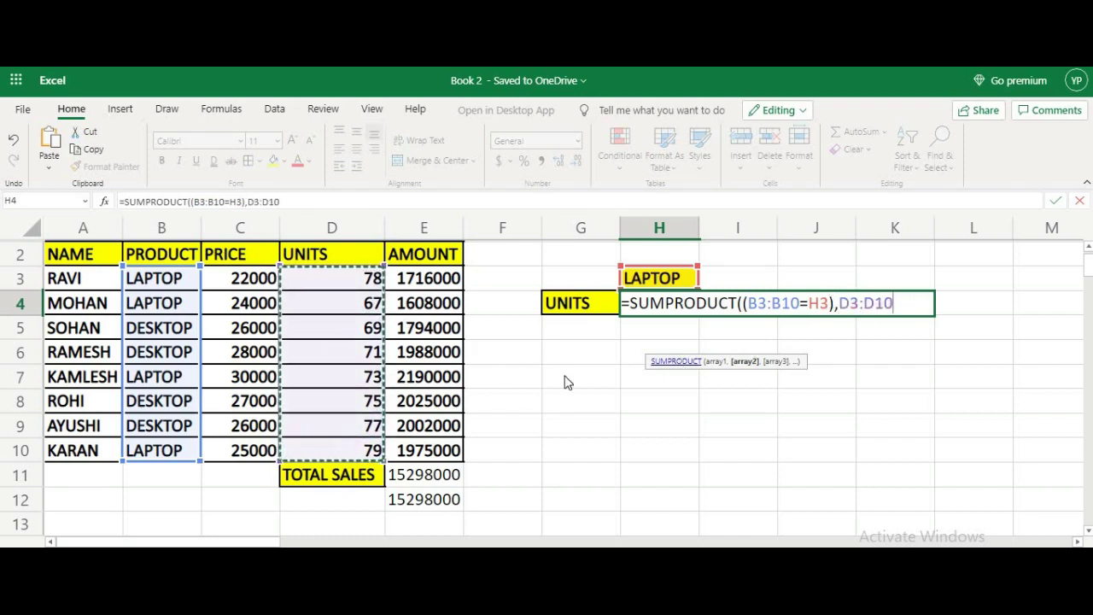
{"action": "type", "text": ")"}
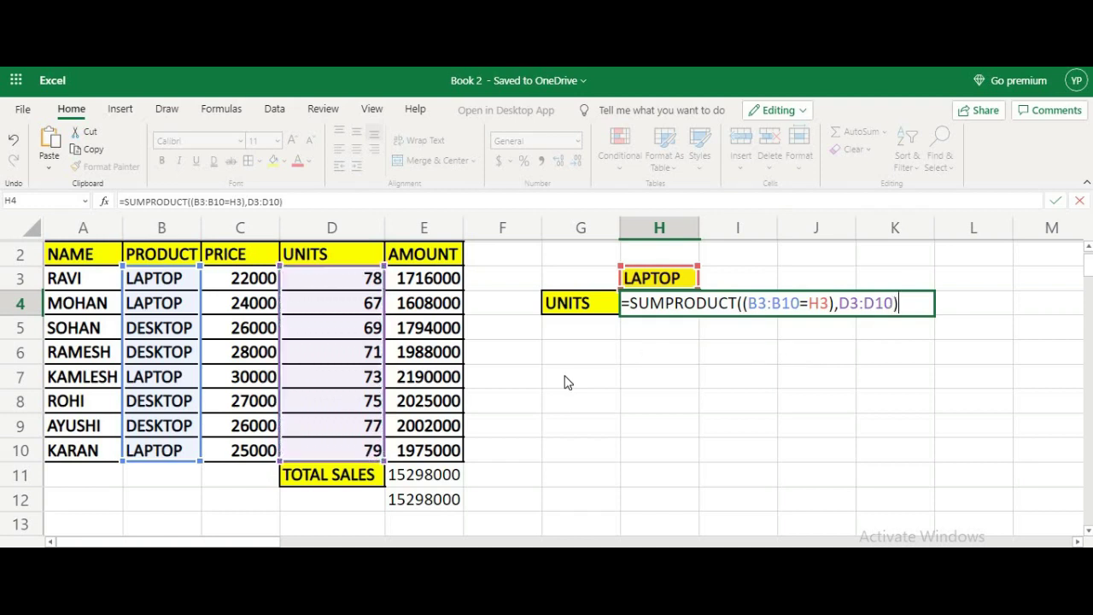
{"action": "key", "text": "Return"}
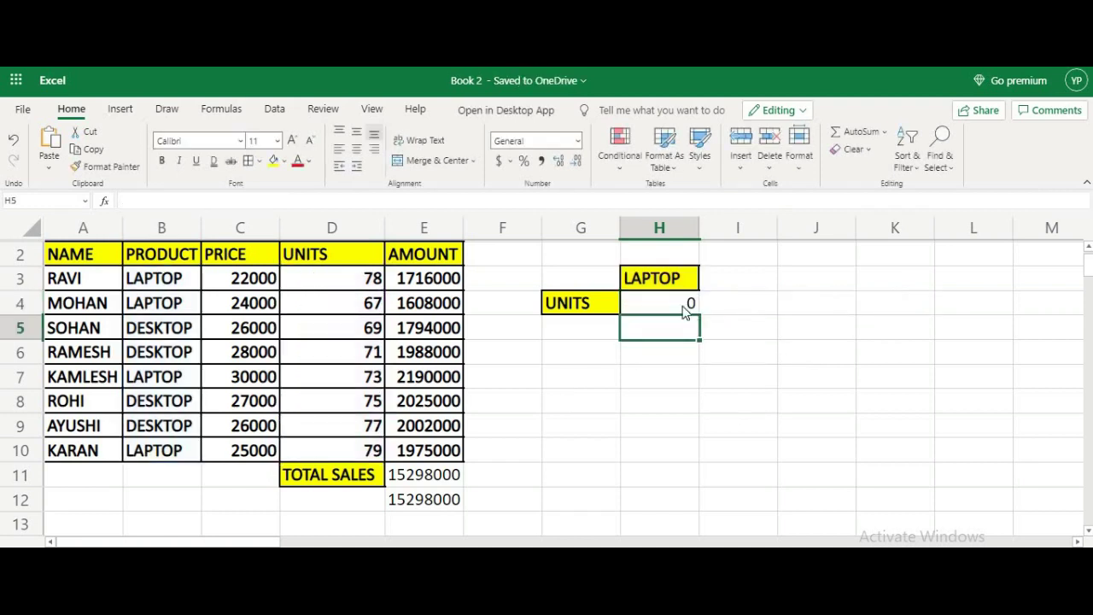
Replace the comma in H4 with * so =SUMPRODUCT((B3:B10=H3)*D3:D10) returns 297 laptop units
{"action": "left_click", "coordinate": [674, 309]}
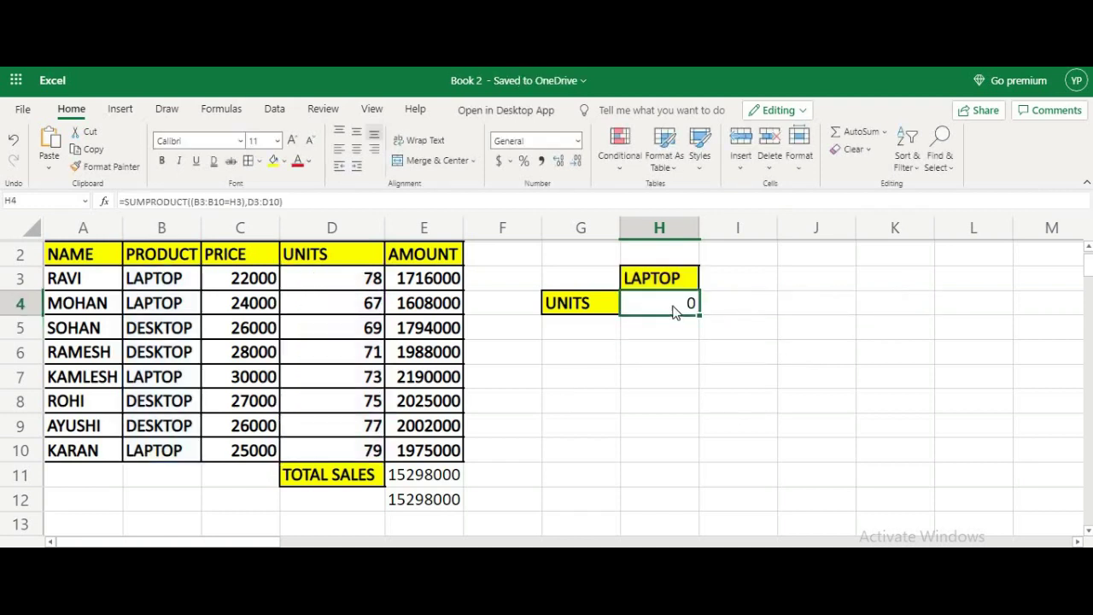
{"action": "left_click", "coordinate": [249, 201]}
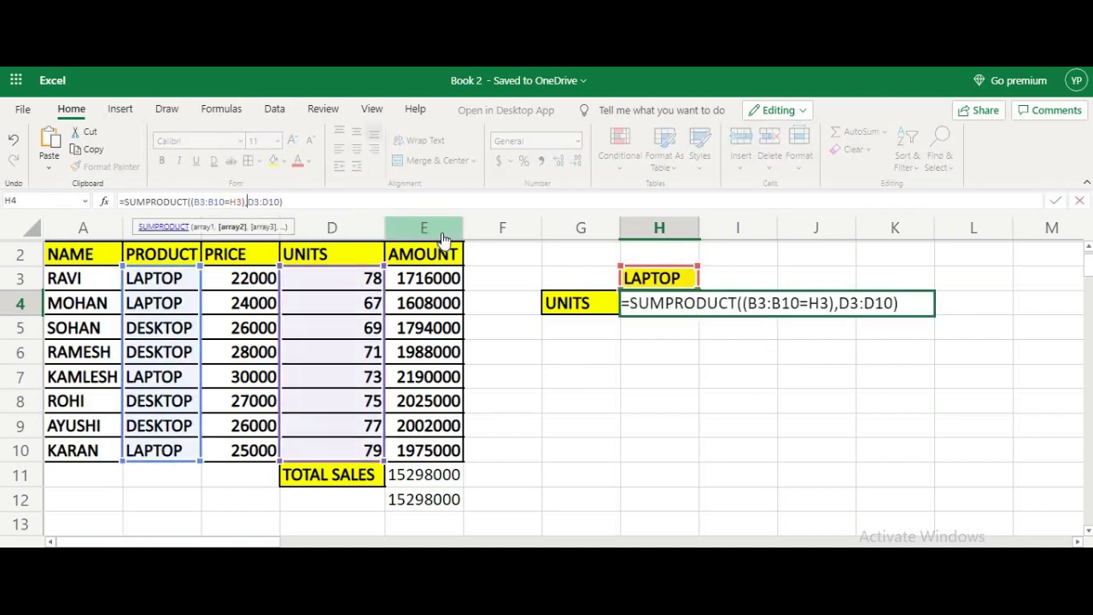
{"action": "key", "text": "BackSpace"}
{"action": "type", "text": "*"}
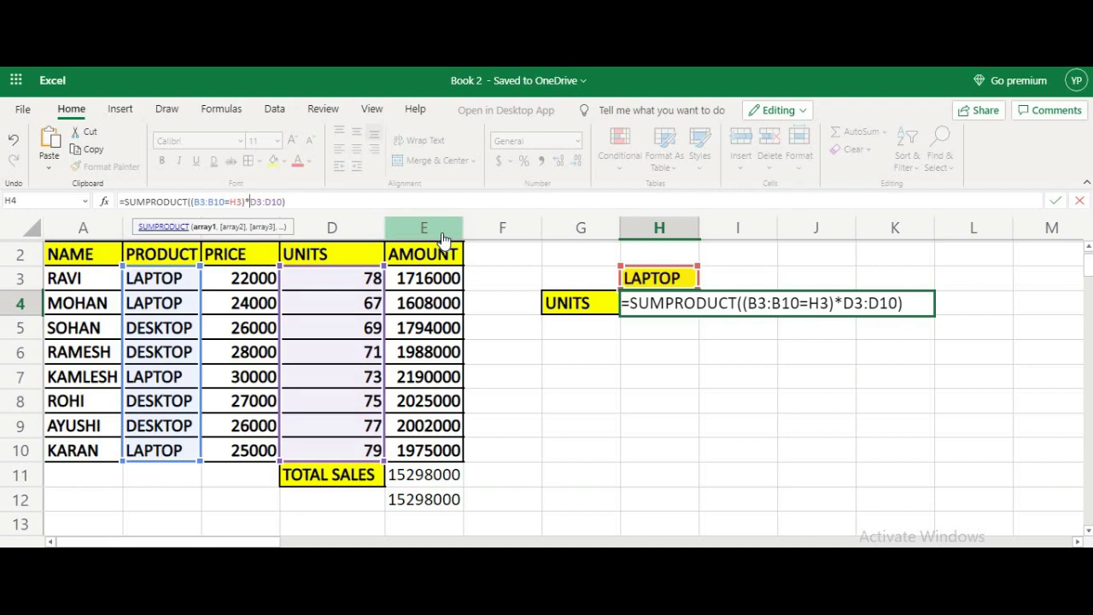
{"action": "key", "text": "Return"}
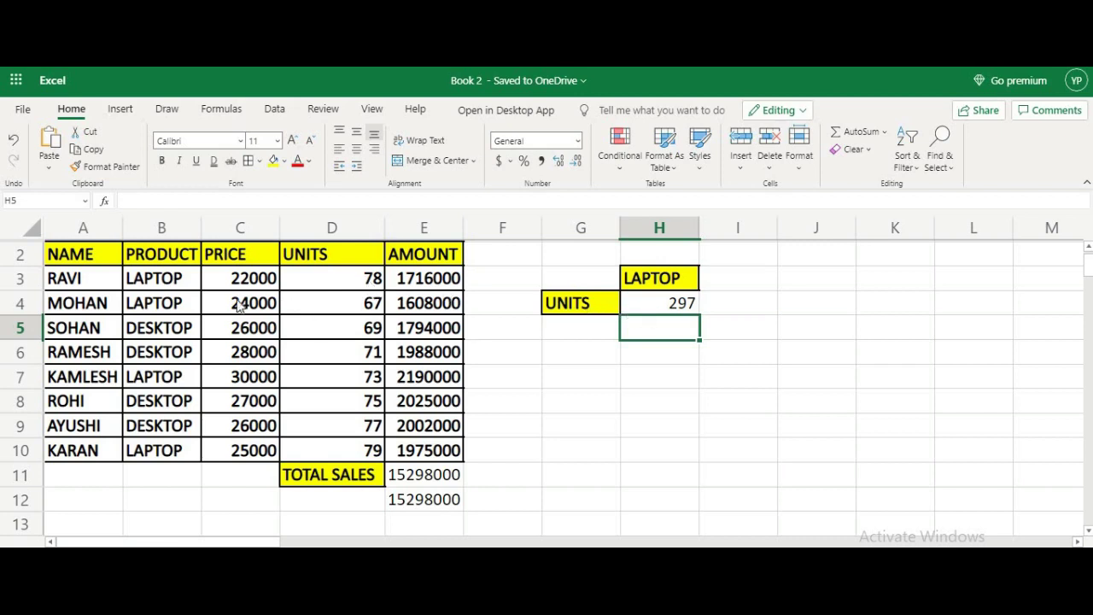
{"action": "left_click", "coordinate": [657, 304]}
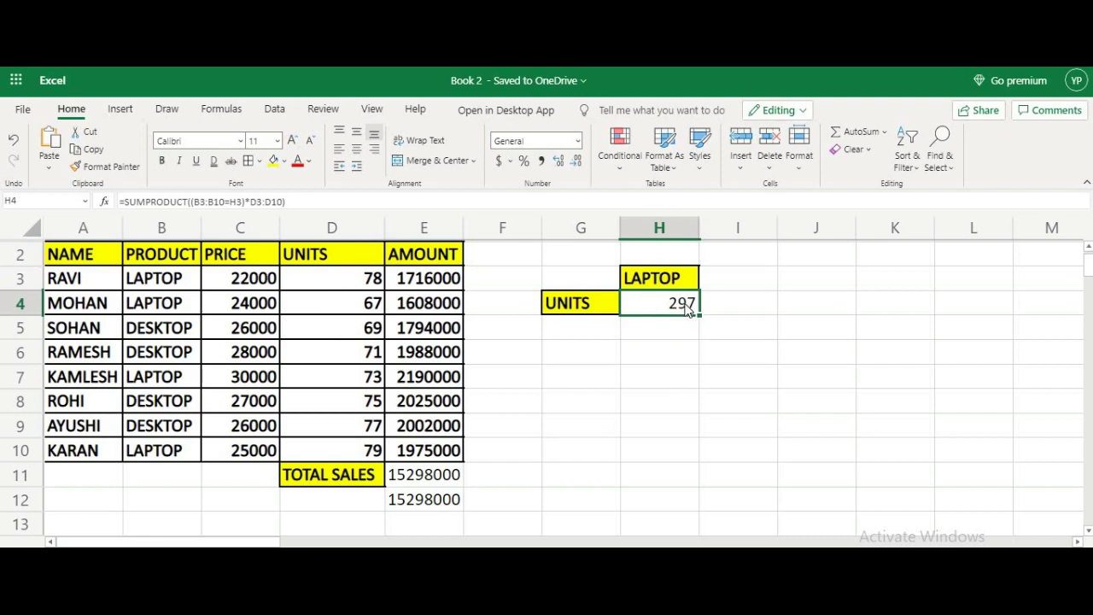
{"action": "left_click", "coordinate": [586, 334]}
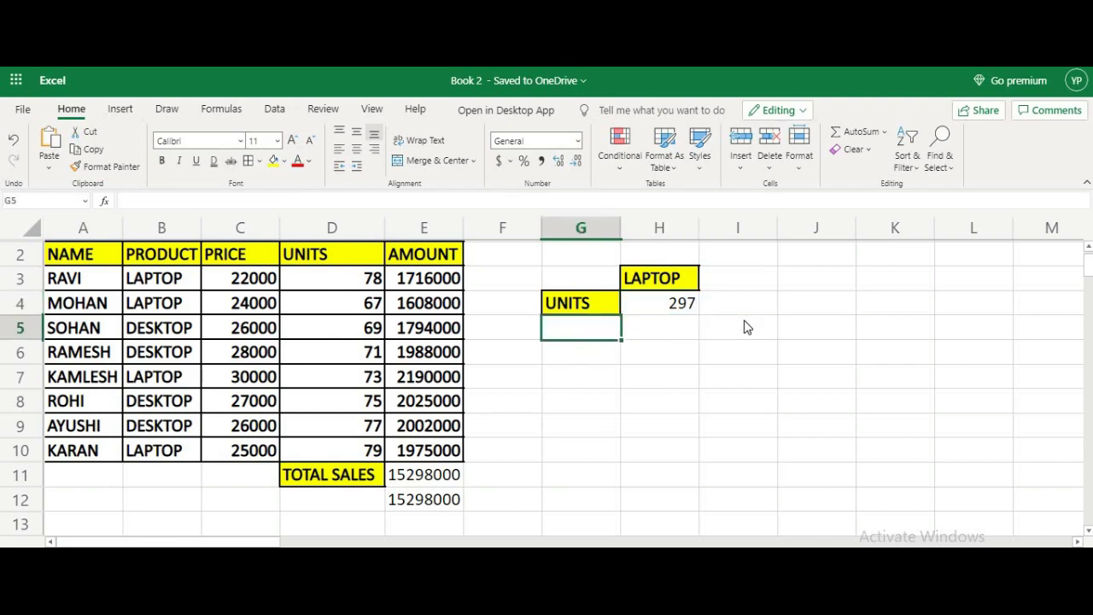
Type the SALES label in G5 and rename the E2 header from AMOUNT to SALES
{"action": "type", "text": "SALES"}
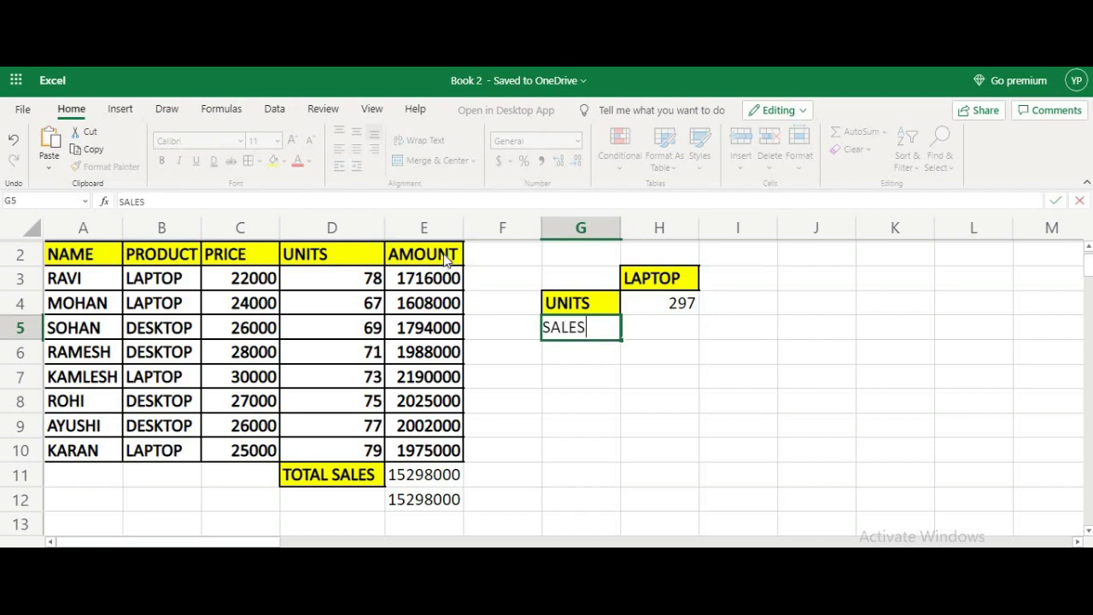
{"action": "left_click", "coordinate": [446, 255]}
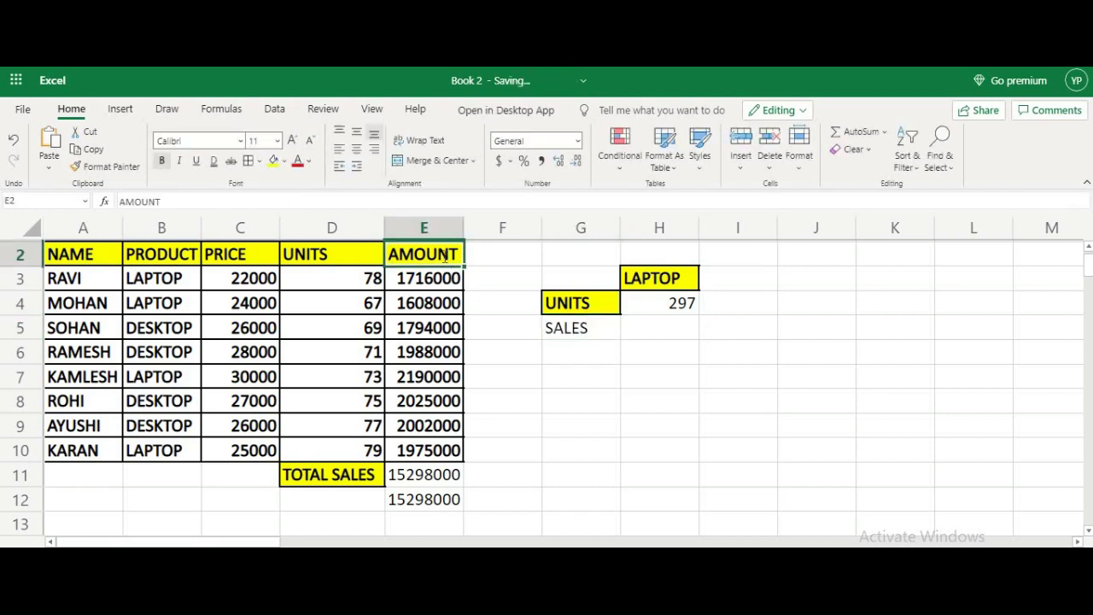
{"action": "type", "text": "SA"}
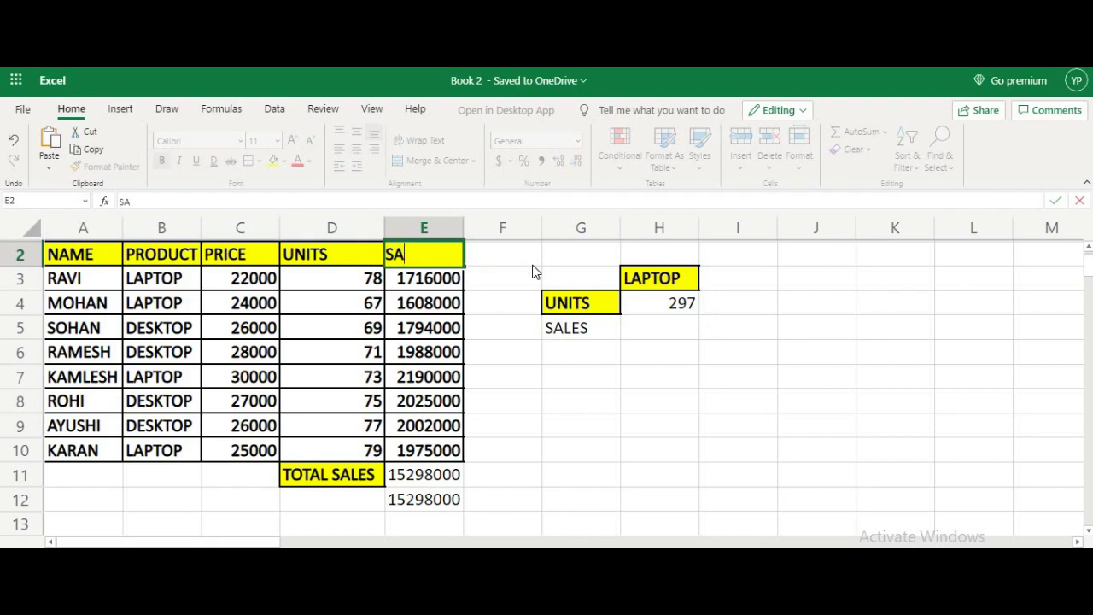
{"action": "type", "text": "ES"}
{"action": "left_click", "coordinate": [564, 376]}
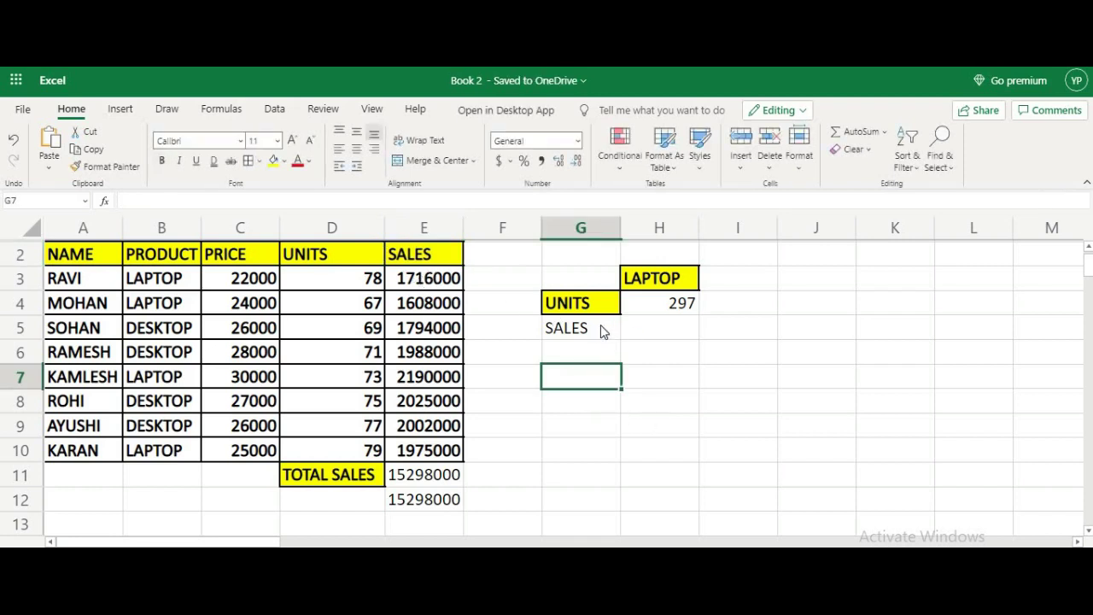
Copy the yellow bold header style onto the SALES label in G5 with Format Painter
{"action": "left_click", "coordinate": [602, 330]}
{"action": "left_click", "coordinate": [171, 256]}
{"action": "left_click", "coordinate": [105, 167]}
{"action": "left_click", "coordinate": [598, 327]}
{"action": "left_click", "coordinate": [652, 326]}
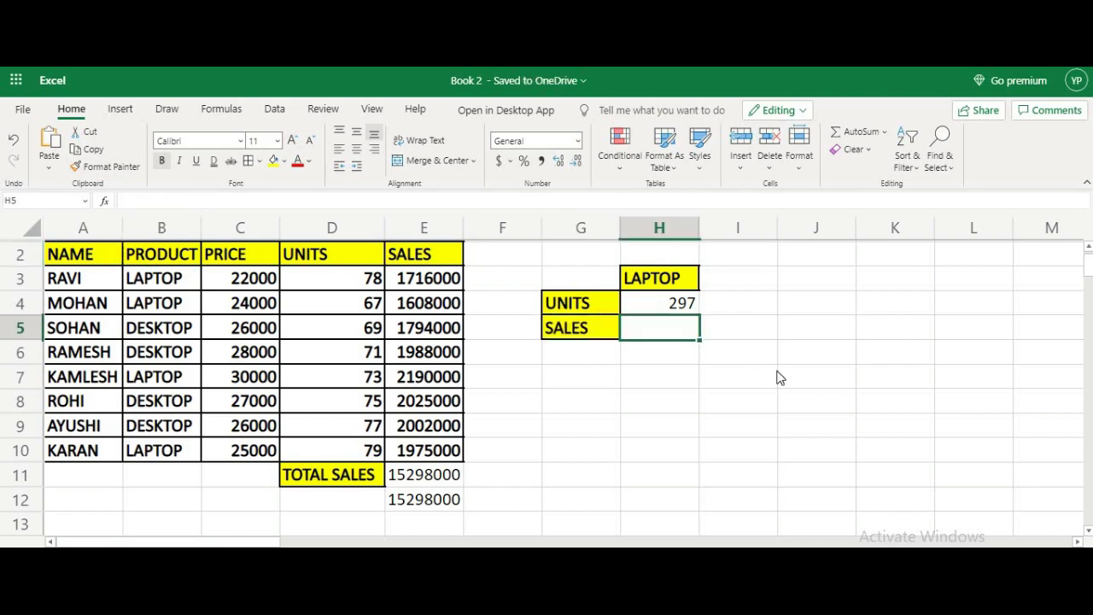
Enter =SUMPRODUCT((B3:B10=H3)*C3:C10*D3:D10) in H5 for laptop sales of 7489000
{"action": "type", "text": "=S"}
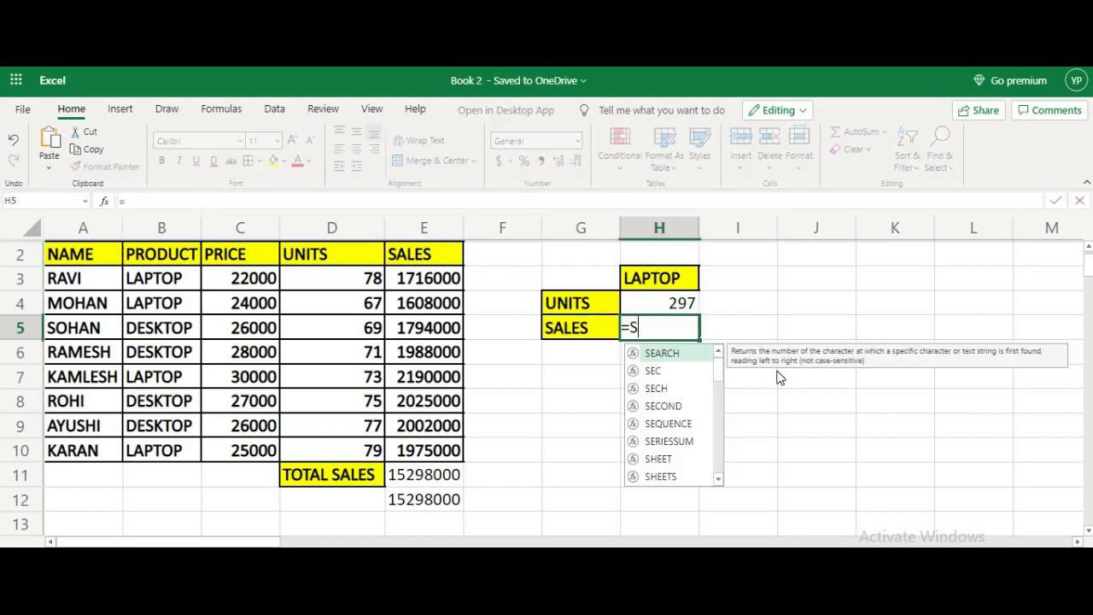
{"action": "type", "text": "UM"}
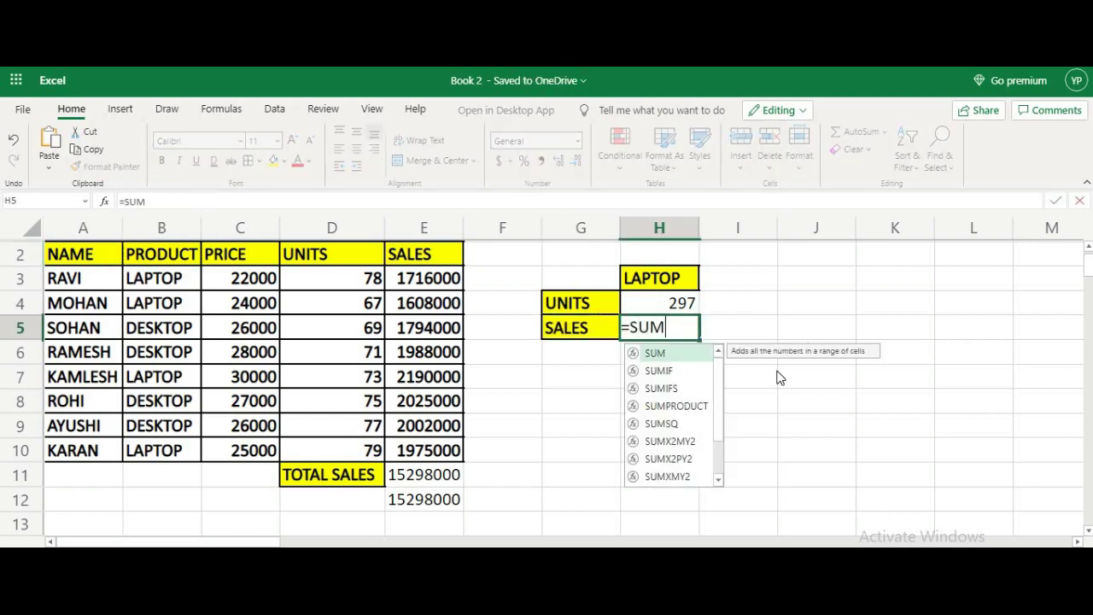
{"action": "type", "text": "PRODUCT"}
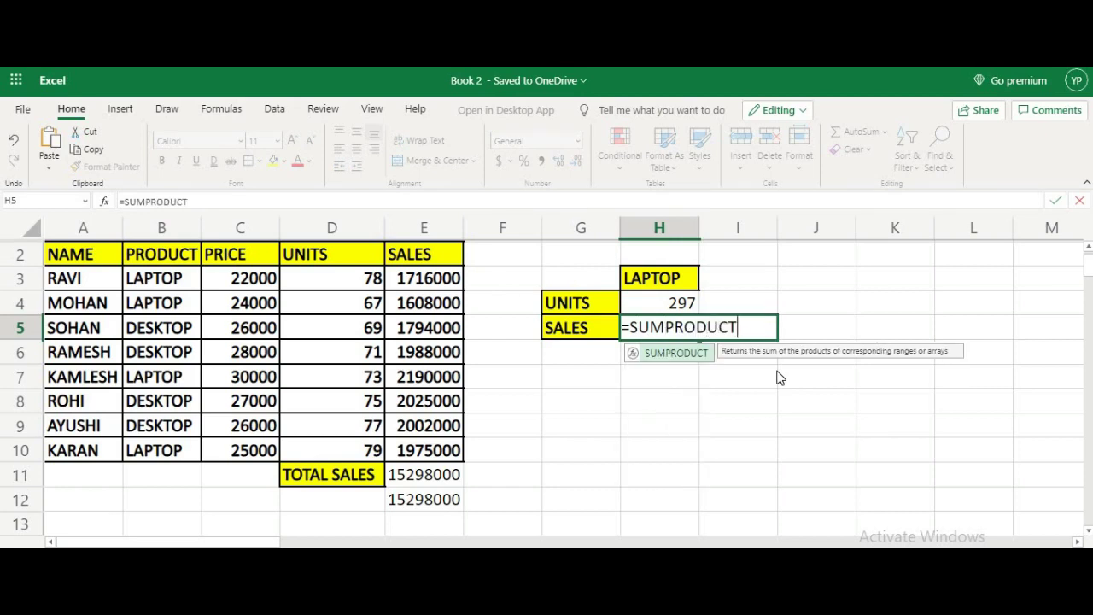
{"action": "type", "text": "(("}
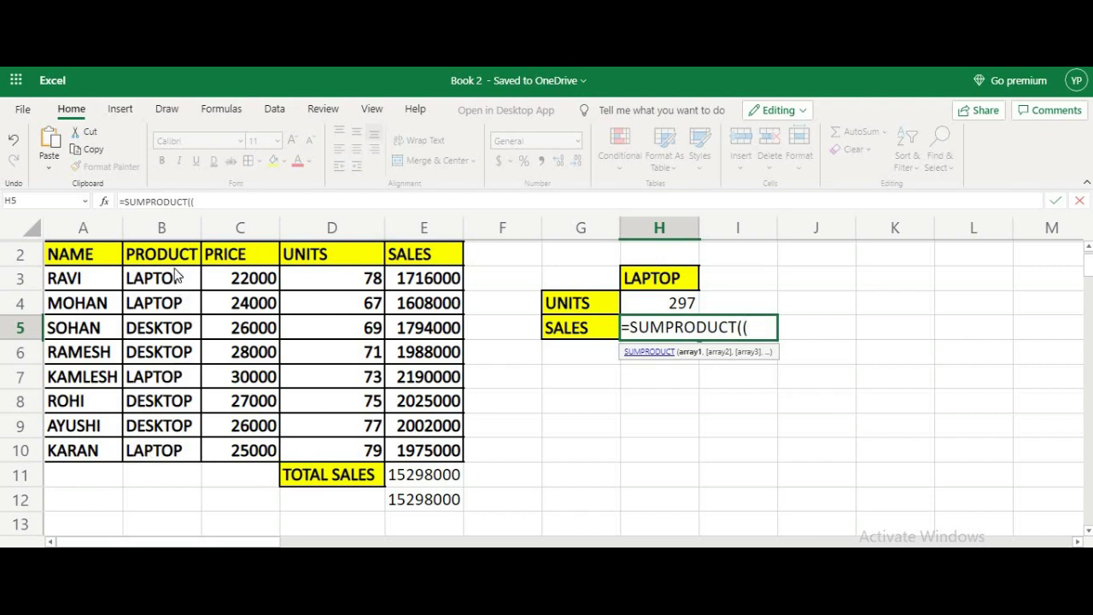
{"action": "left_click_drag", "start_coordinate": [176, 274], "coordinate": [176, 445]}
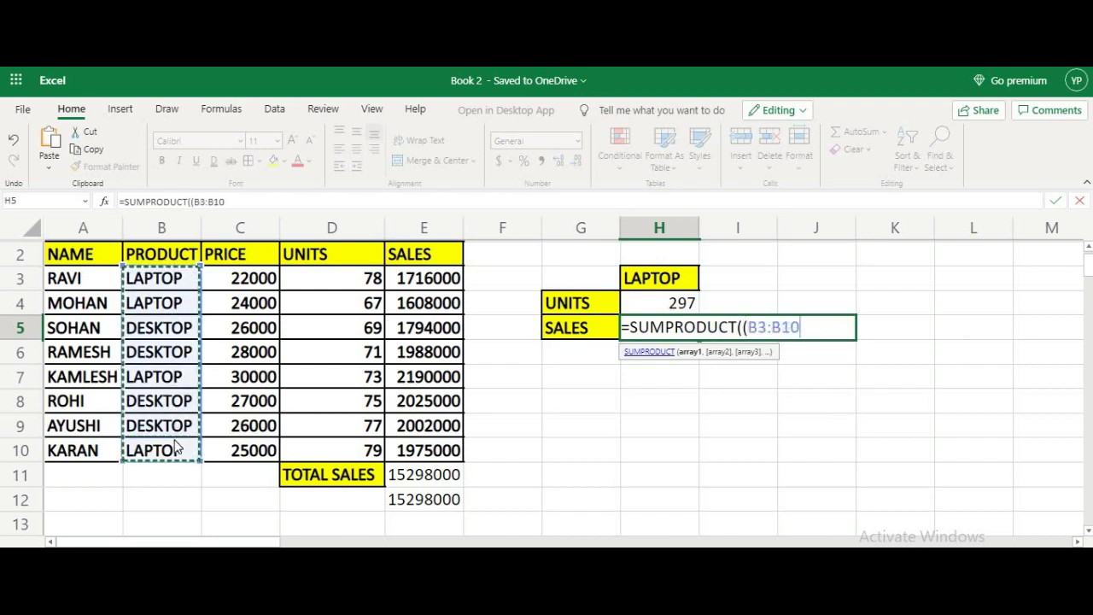
{"action": "type", "text": "="}
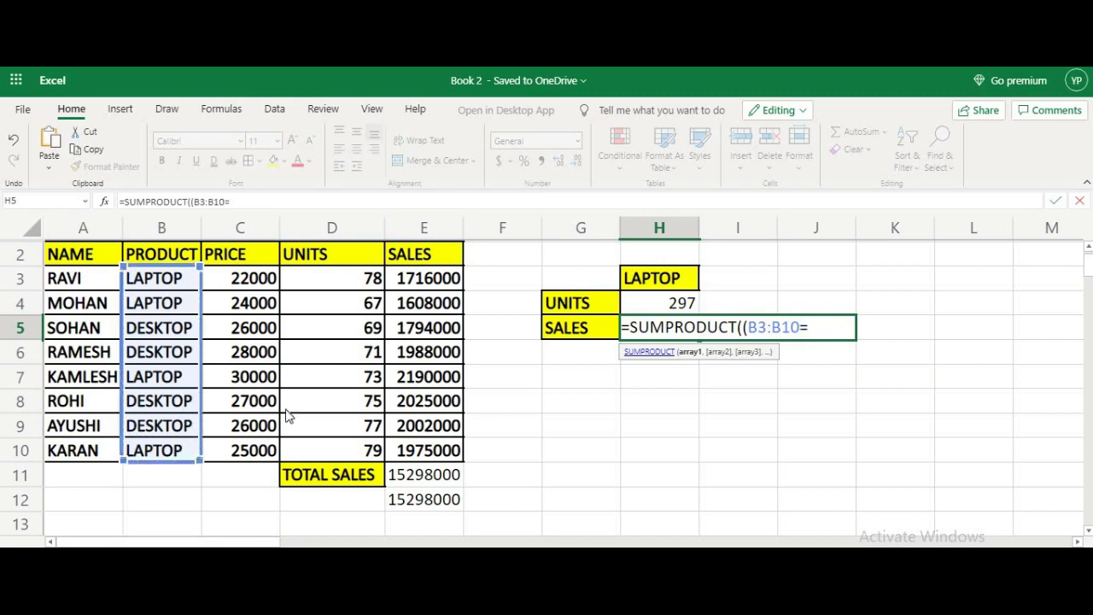
{"action": "left_click", "coordinate": [660, 285]}
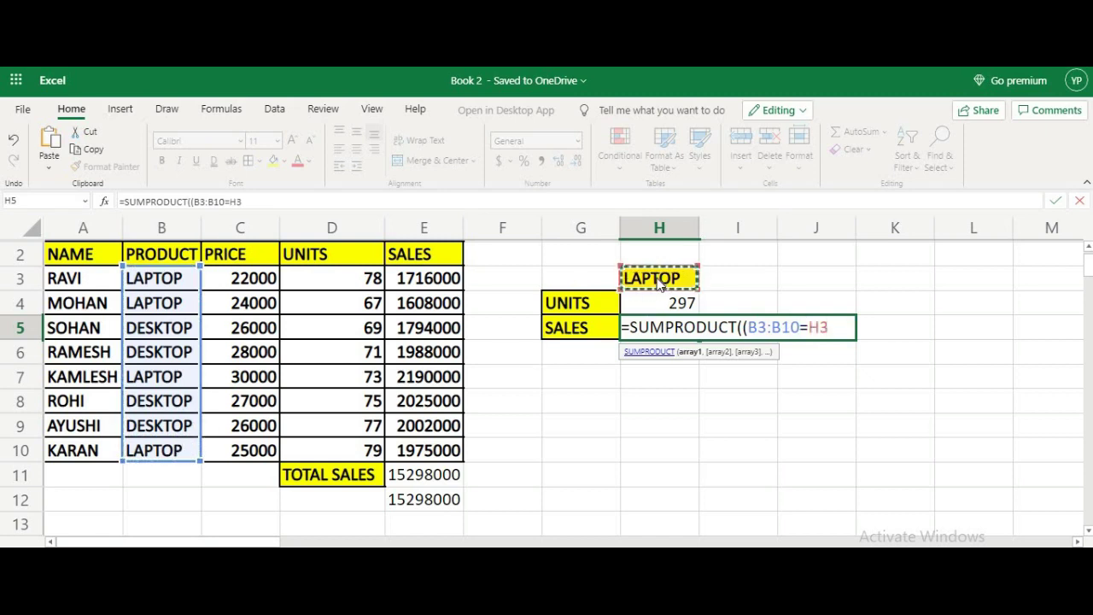
{"action": "type", "text": ")*"}
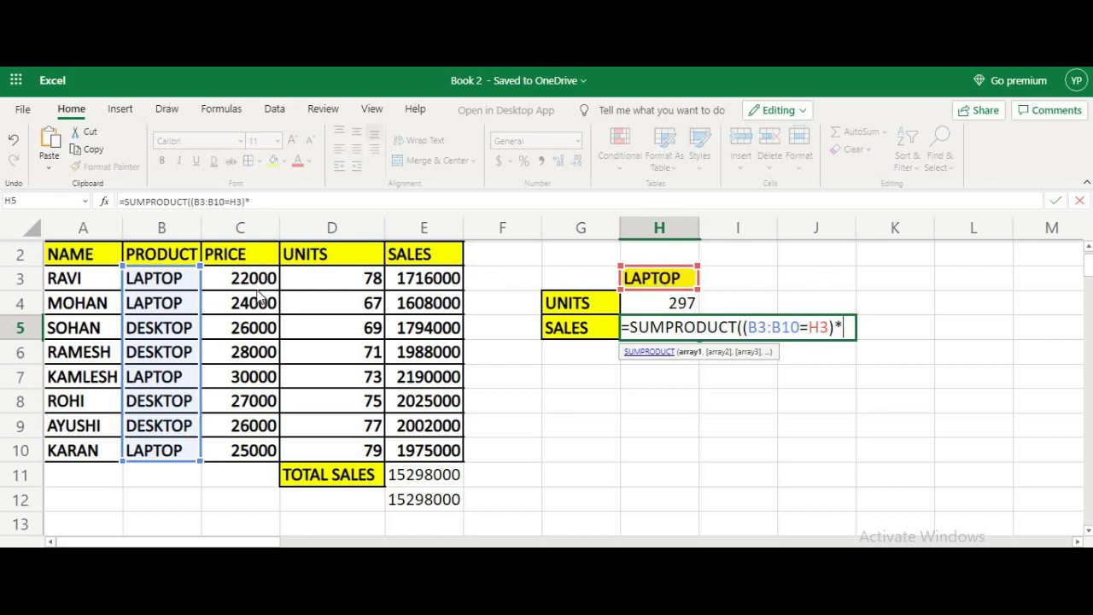
{"action": "left_click_drag", "start_coordinate": [254, 278], "coordinate": [257, 448]}
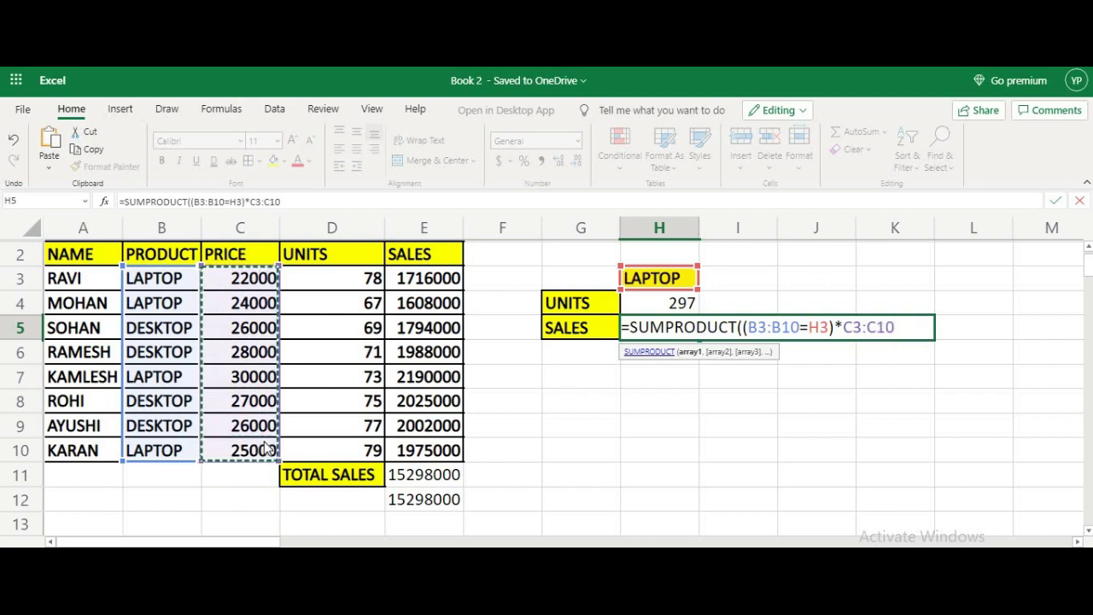
{"action": "type", "text": "*"}
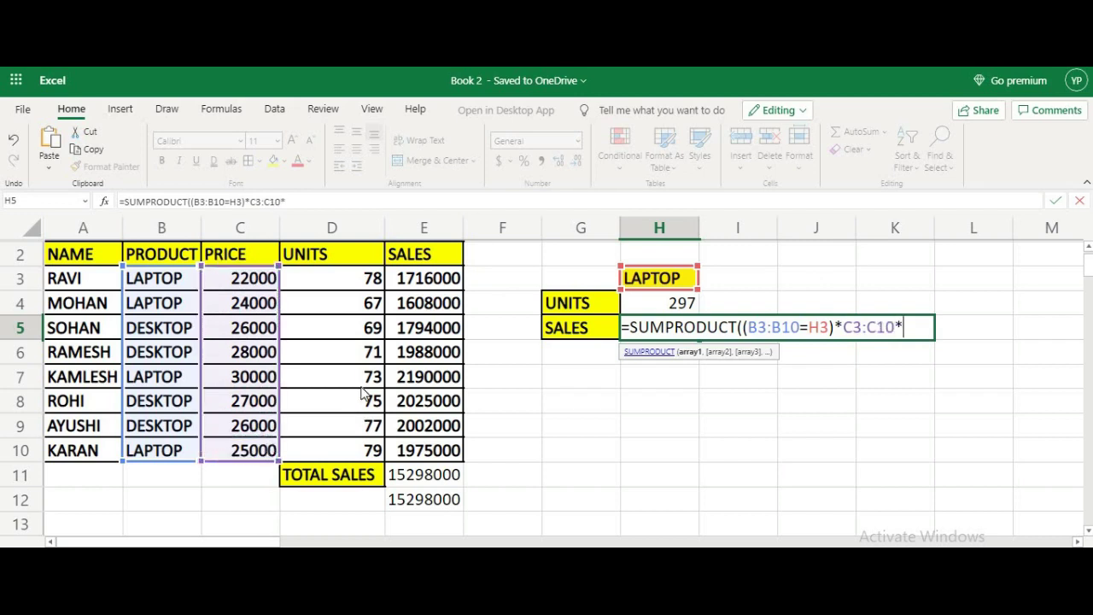
{"action": "left_click_drag", "start_coordinate": [327, 280], "coordinate": [331, 459]}
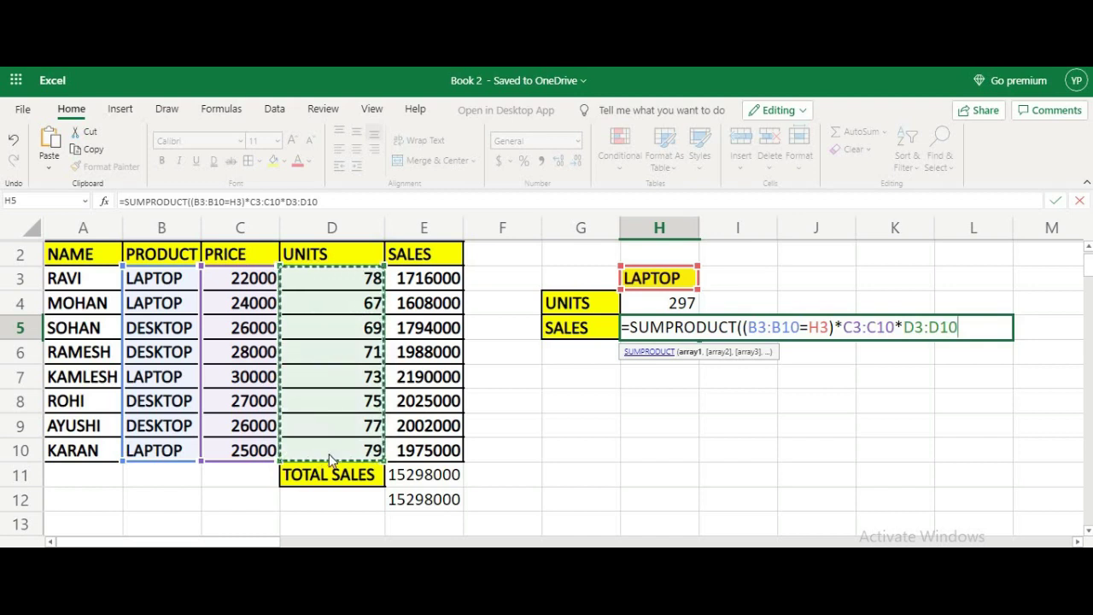
{"action": "type", "text": ")"}
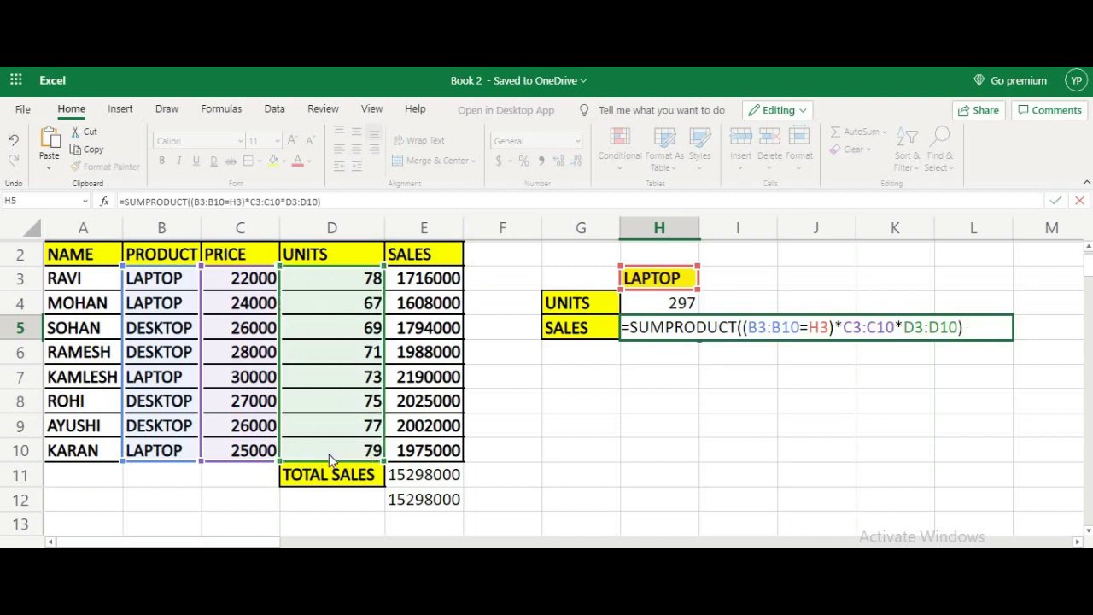
{"action": "key", "text": "Return"}
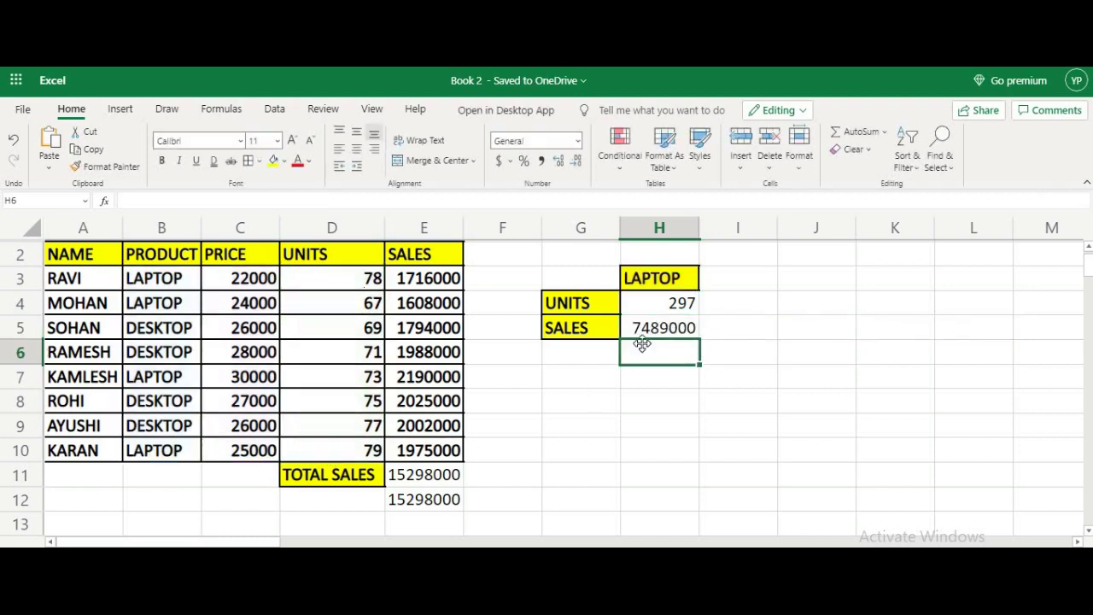
Check the H5 laptop sales result against the LAPTOP criterion in H3
{"action": "left_click", "coordinate": [653, 333]}
{"action": "left_click", "coordinate": [659, 286]}
{"action": "left_click", "coordinate": [658, 330]}
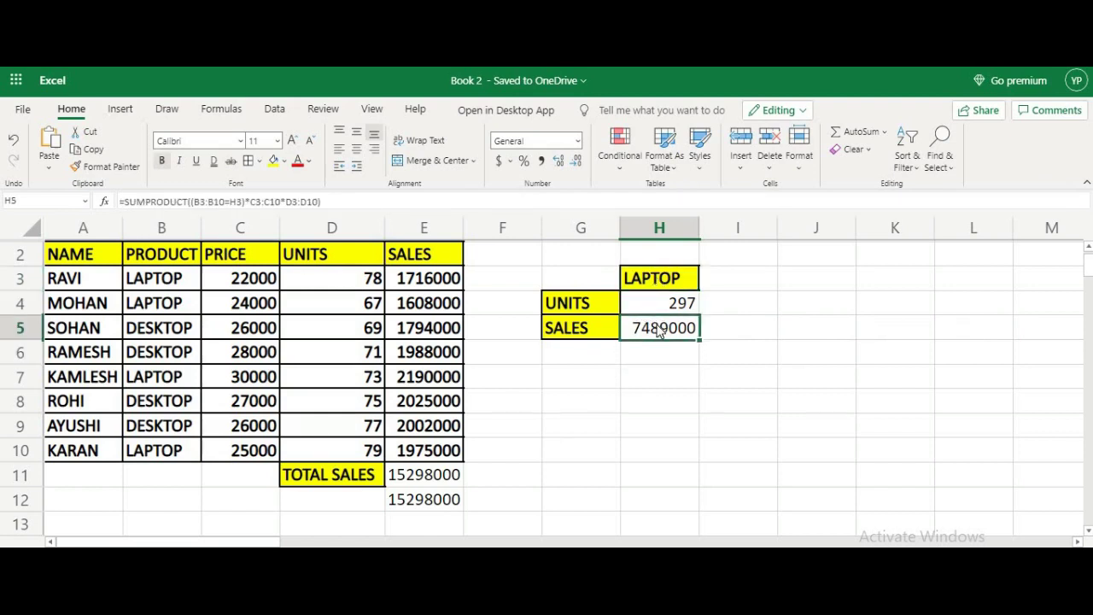
{"action": "left_click", "coordinate": [828, 313]}
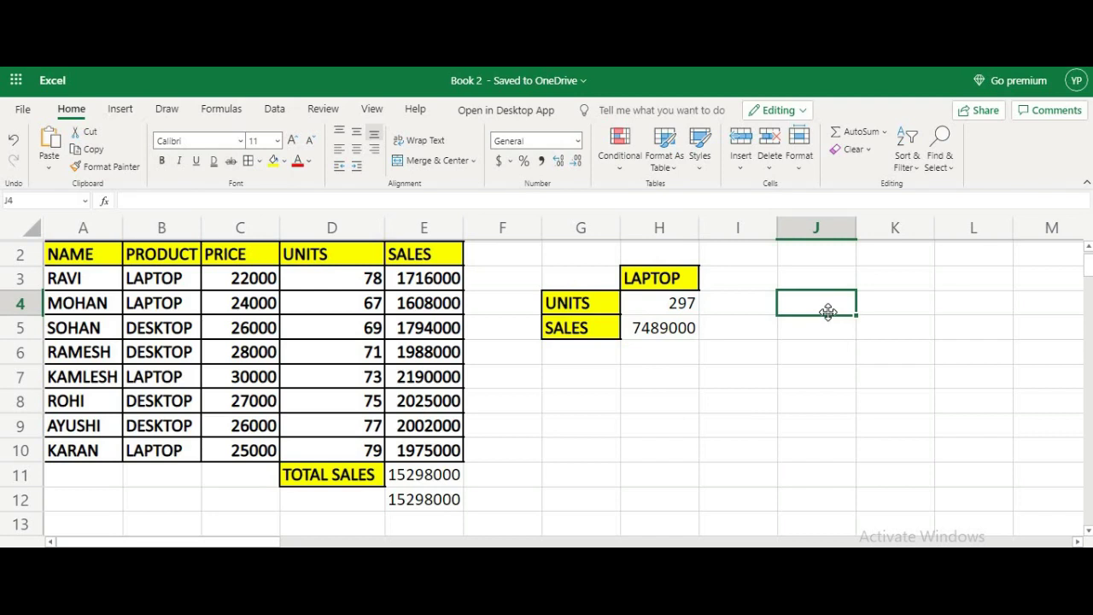
Enter =SUMIF(B3:B10,H3,E3:E10) in J4 as a laptop sales check
{"action": "type", "text": "=SUMIF"}
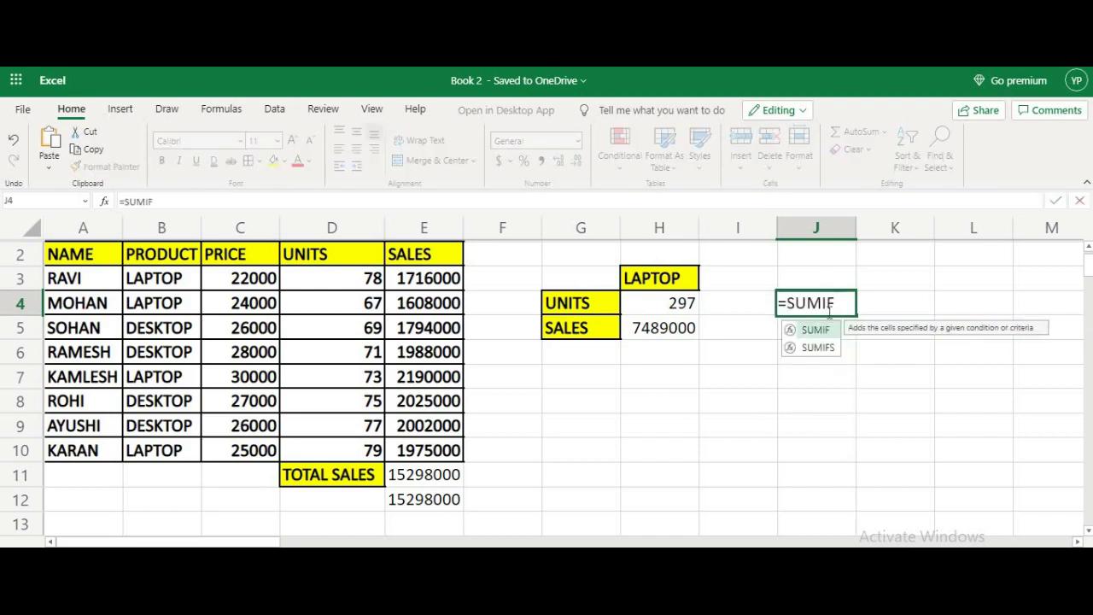
{"action": "type", "text": "("}
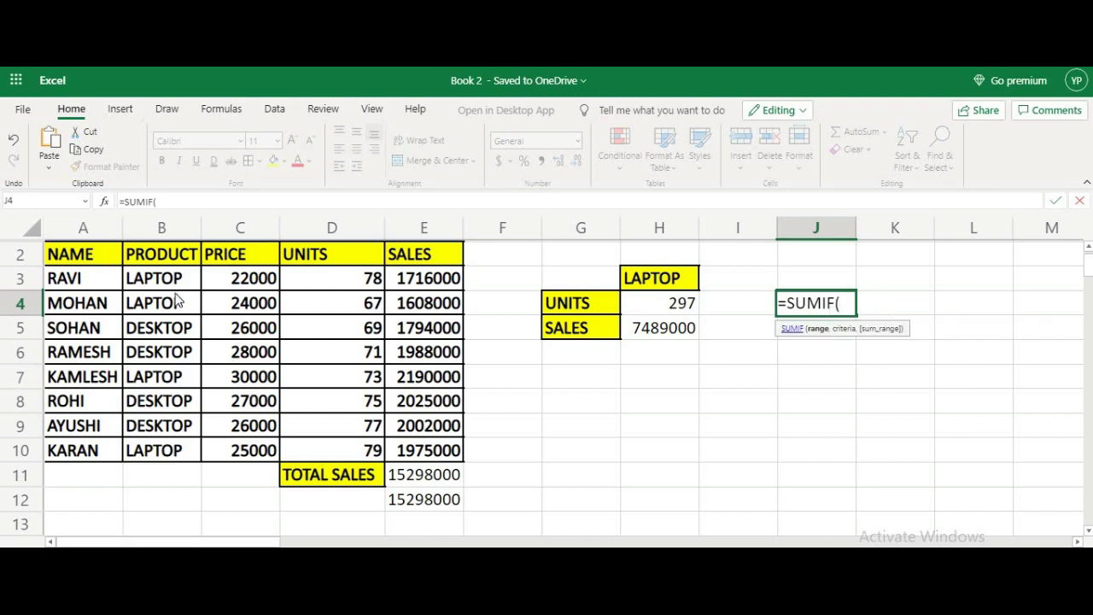
{"action": "left_click_drag", "start_coordinate": [174, 288], "coordinate": [167, 452]}
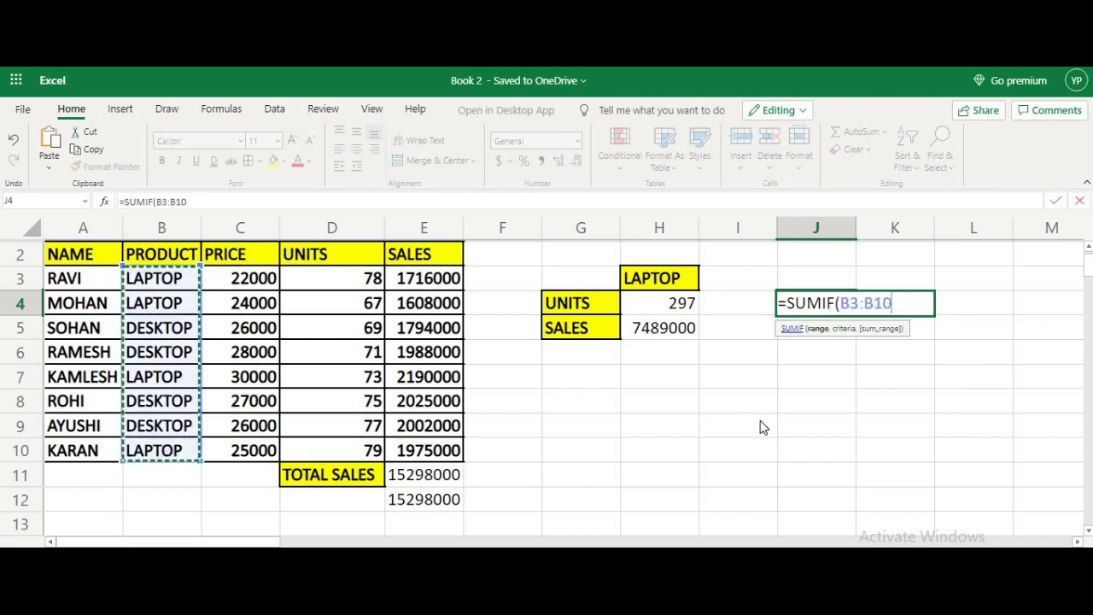
{"action": "type", "text": ","}
{"action": "left_click", "coordinate": [686, 282]}
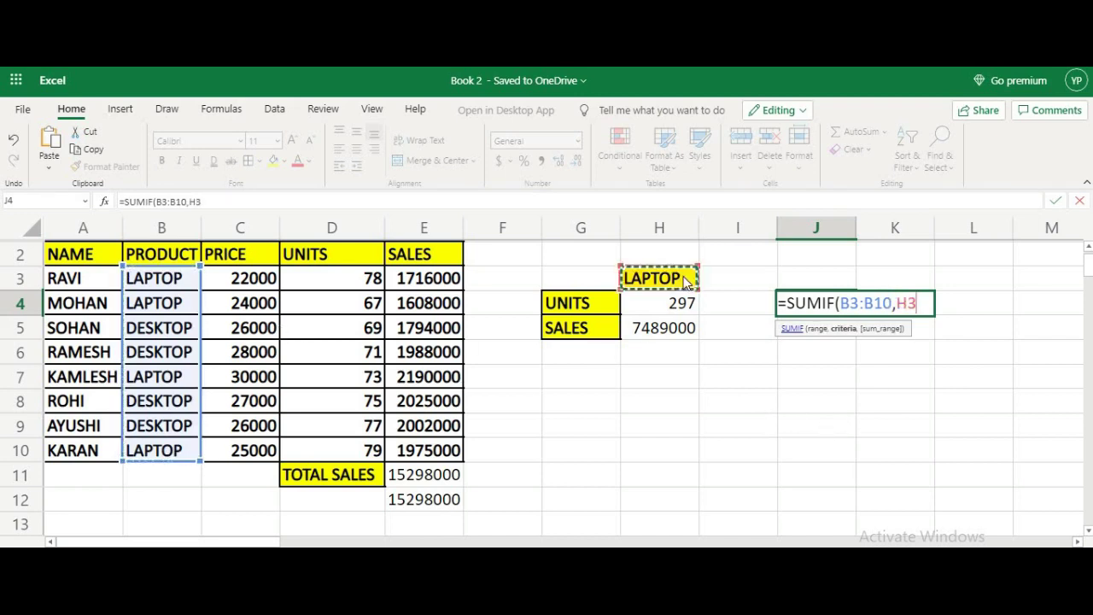
{"action": "type", "text": ","}
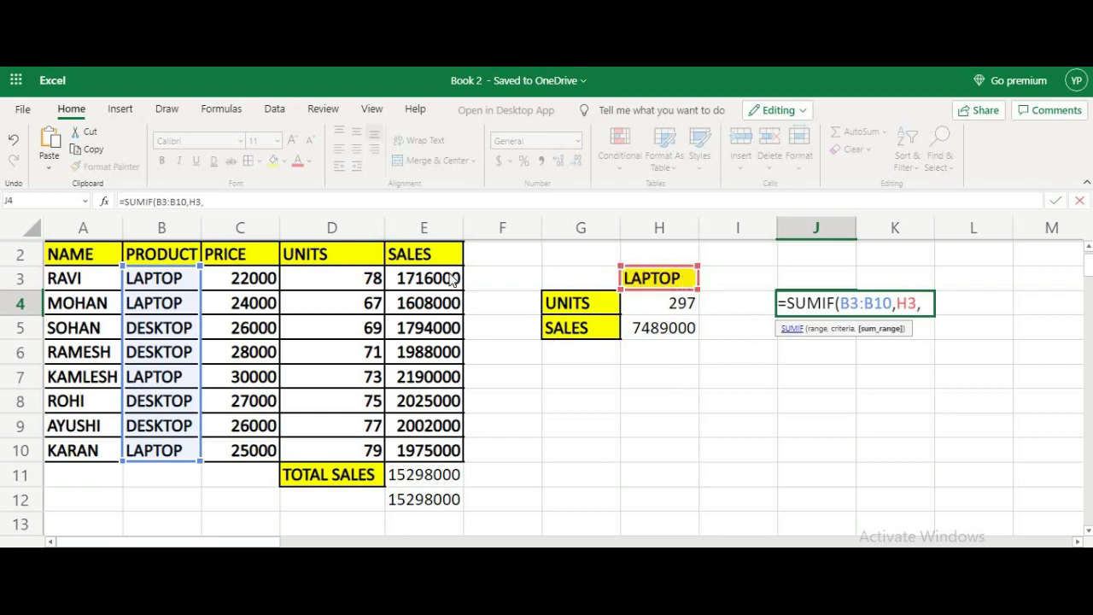
{"action": "left_click_drag", "start_coordinate": [452, 280], "coordinate": [448, 304]}
{"action": "left_click_drag", "start_coordinate": [438, 383], "coordinate": [437, 424]}
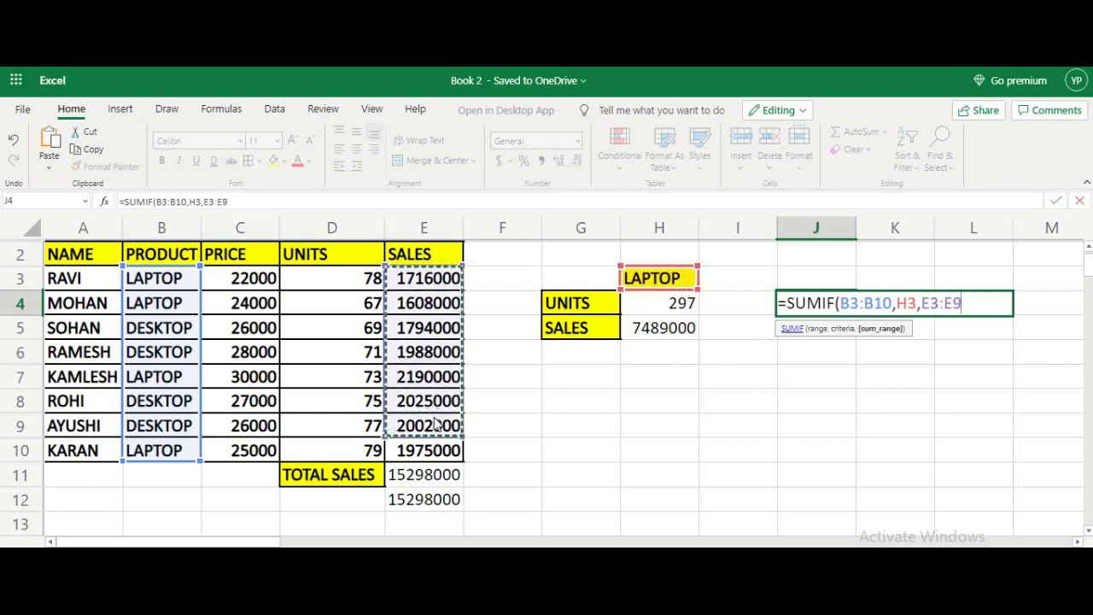
{"action": "left_click_drag", "start_coordinate": [437, 425], "coordinate": [435, 453]}
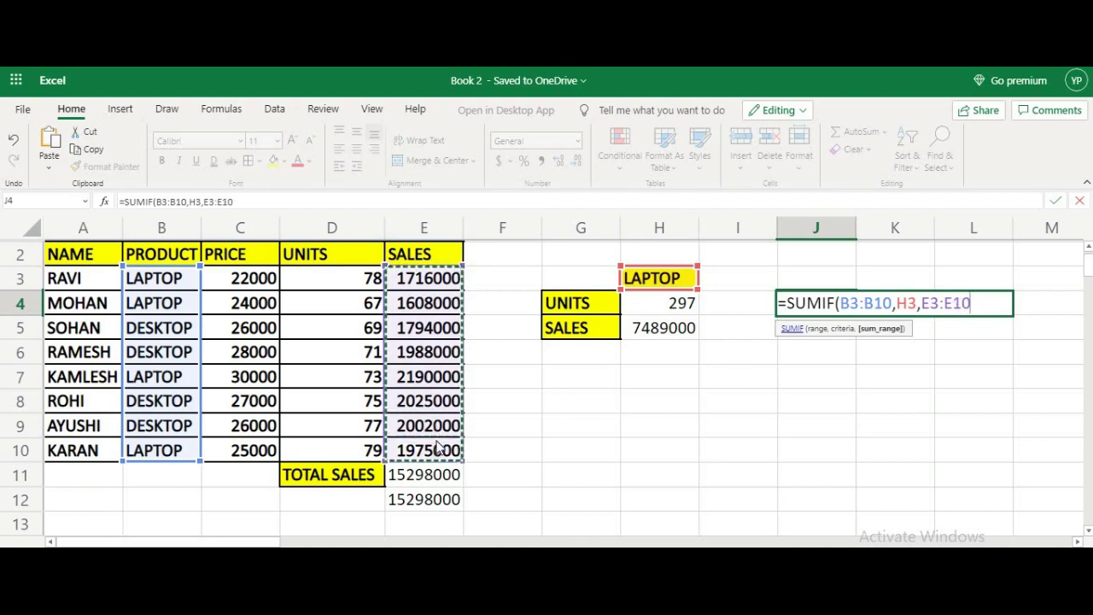
{"action": "type", "text": ")"}
{"action": "key", "text": "Return"}
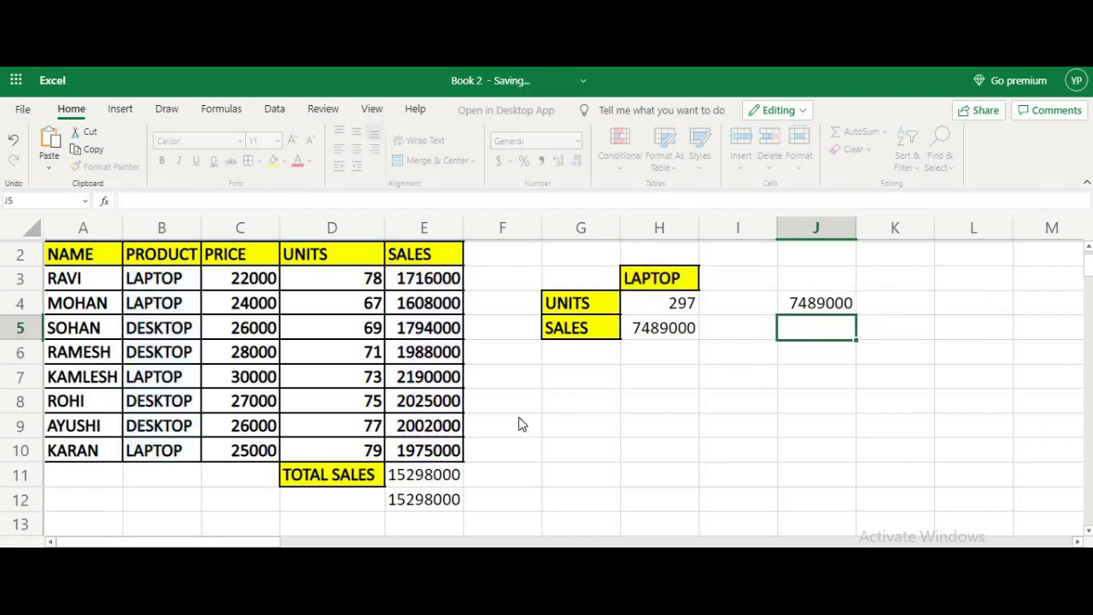
Compare J4's 7489000 SUMIF result with the SUMPRODUCT result in H5
{"action": "left_click", "coordinate": [810, 313]}
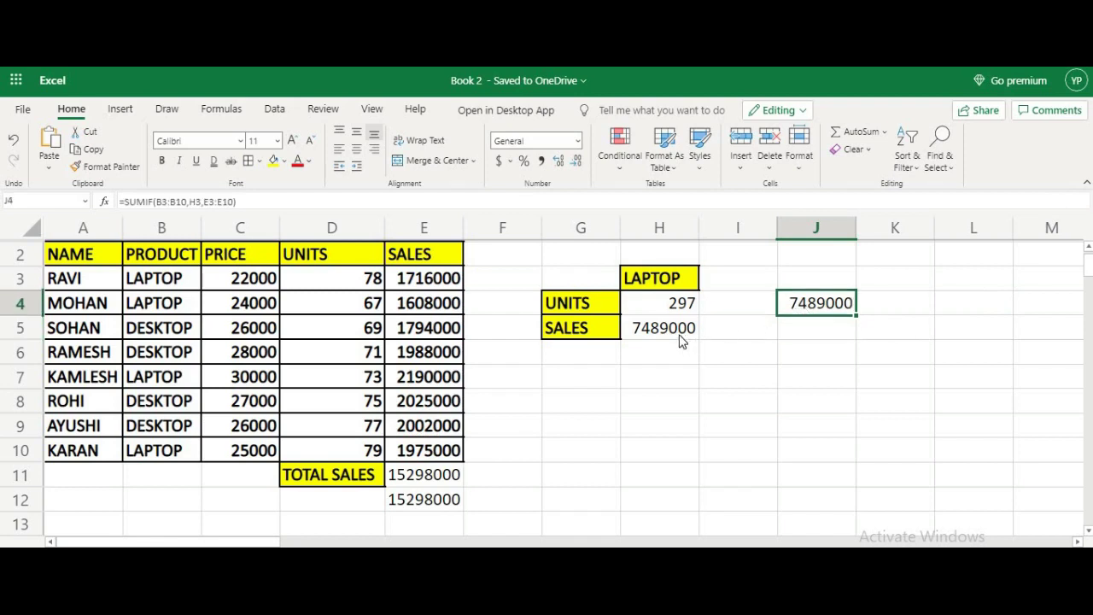
{"action": "left_click", "coordinate": [683, 340]}
{"action": "left_click", "coordinate": [811, 313]}
{"action": "left_click", "coordinate": [692, 337]}
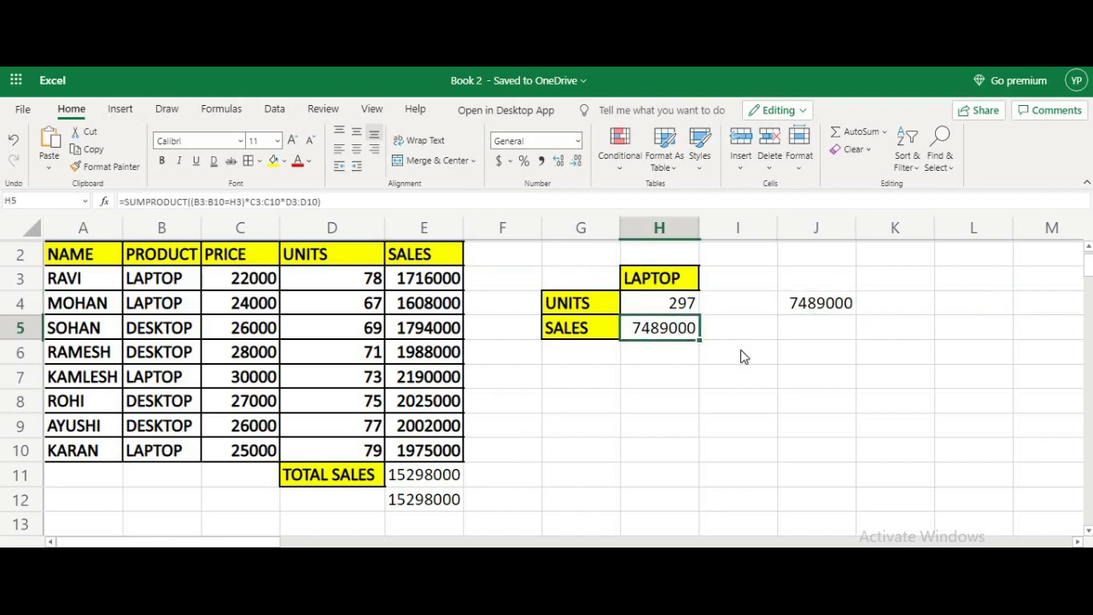